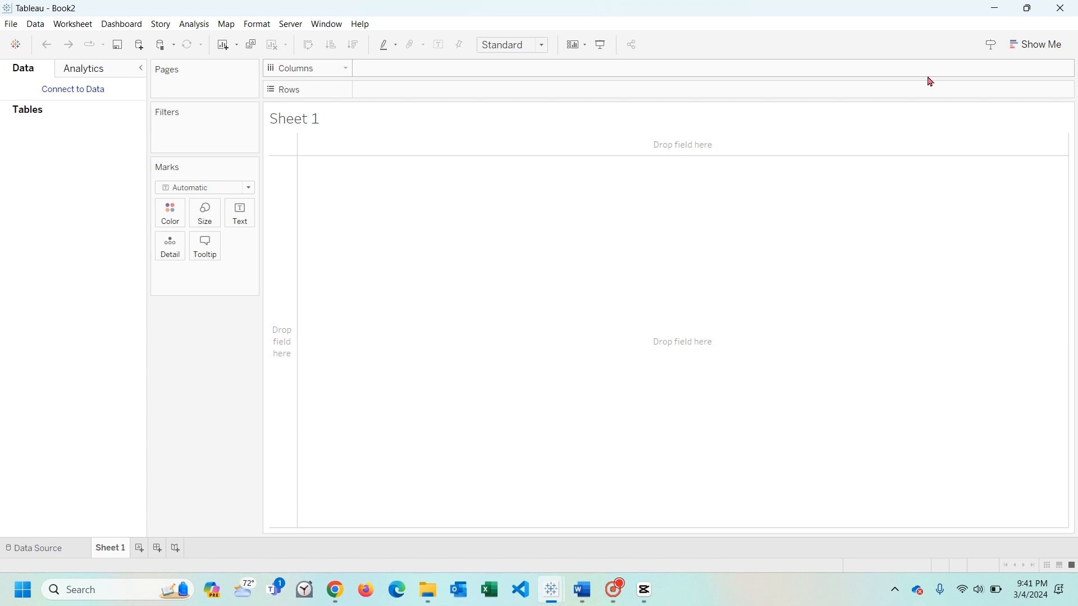
- Connect the workbook to the Excel file Sample - Superstore(1) as its data source
left_click(49, 547)
left_click(89, 186)
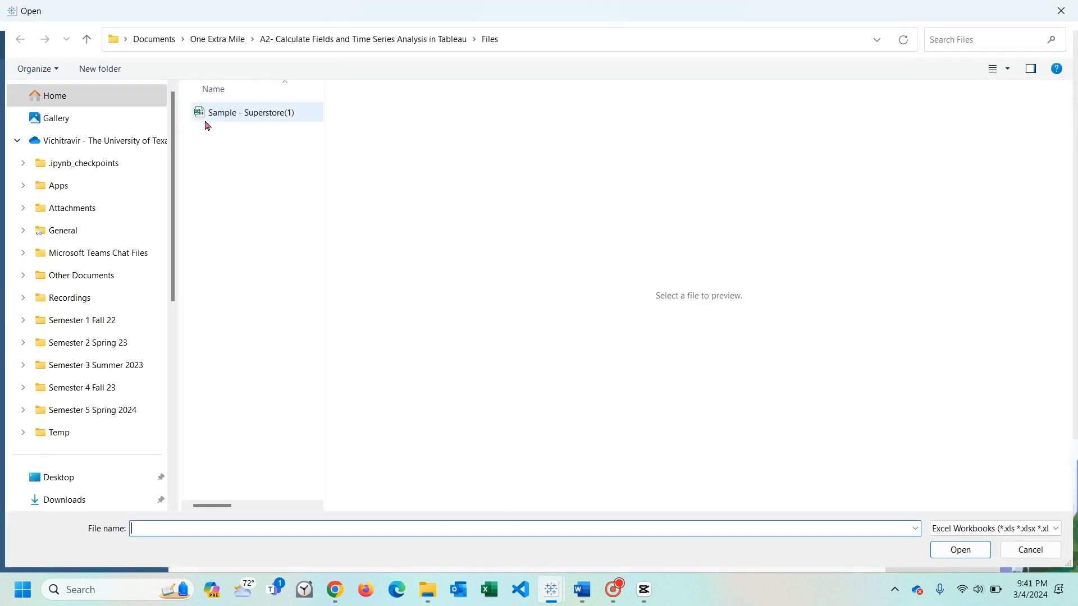
left_click(214, 115)
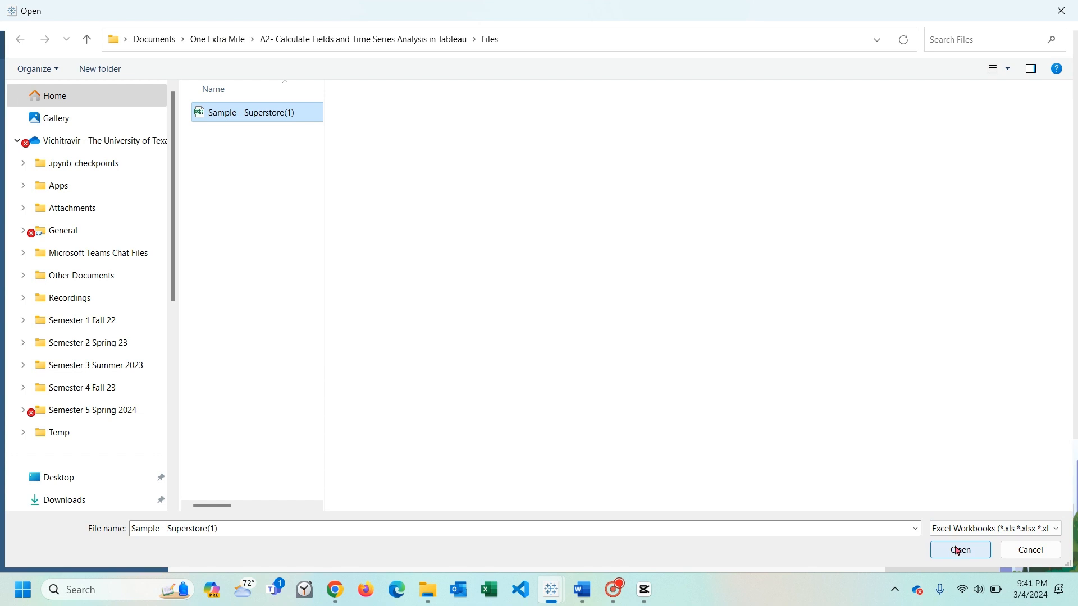
left_click(959, 550)
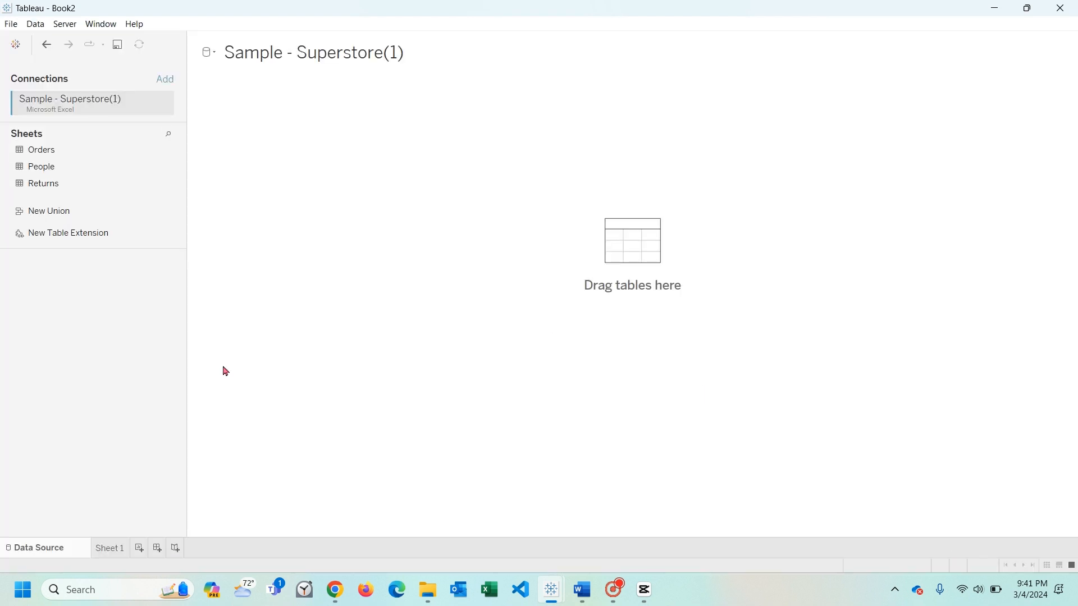
- Add the Orders sheet to the data source canvas and open that table for joining
left_click(50, 152)
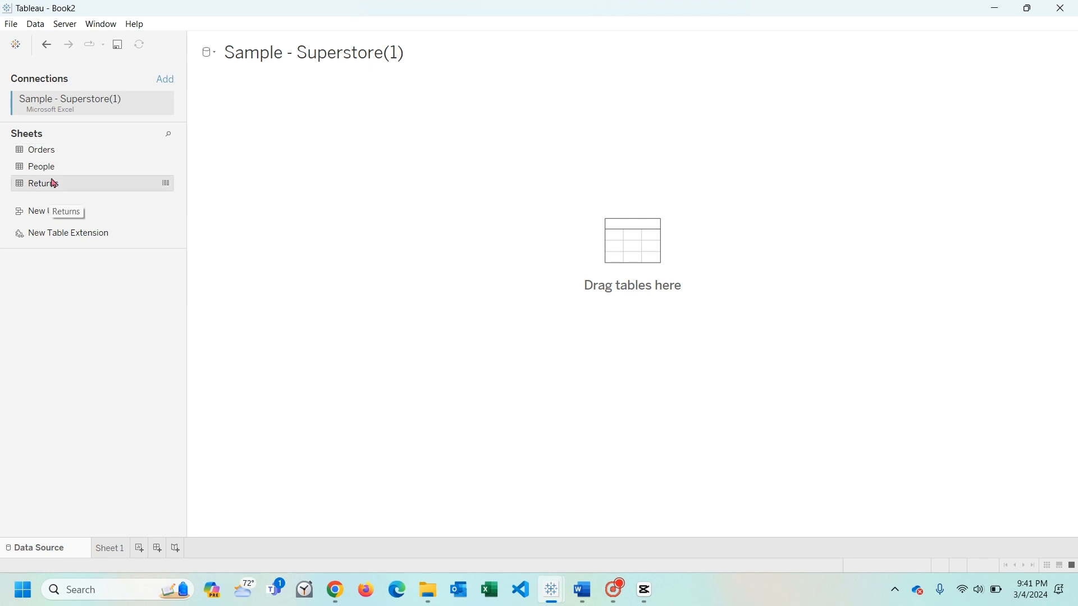
left_click_drag(46, 151, 394, 159)
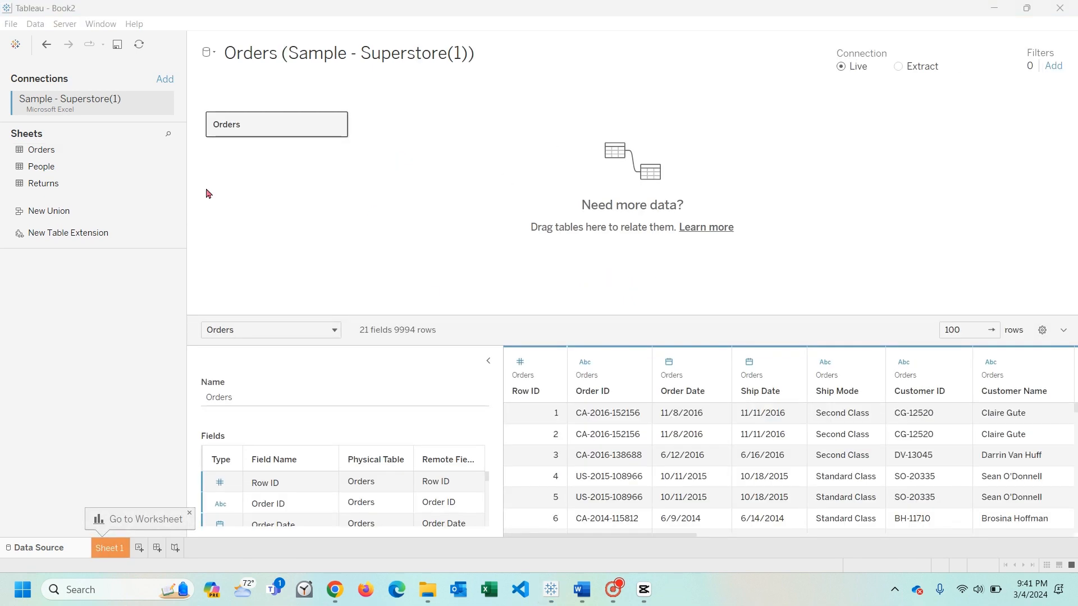
left_click(337, 125)
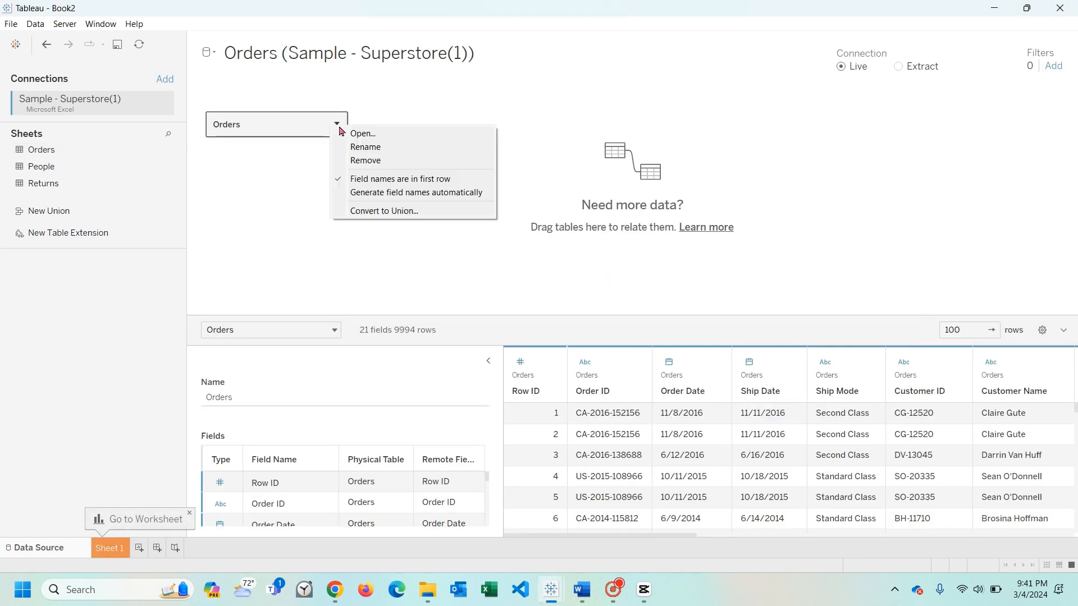
left_click(345, 137)
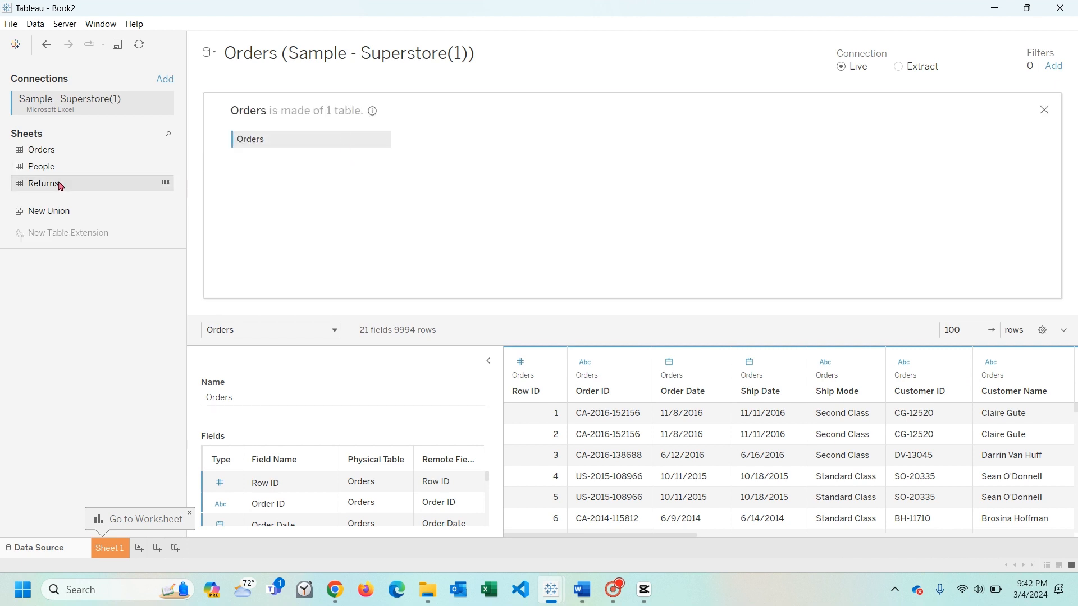
- Join the Returns sheet to Orders with a Full Outer join
left_click_drag(60, 185, 514, 152)
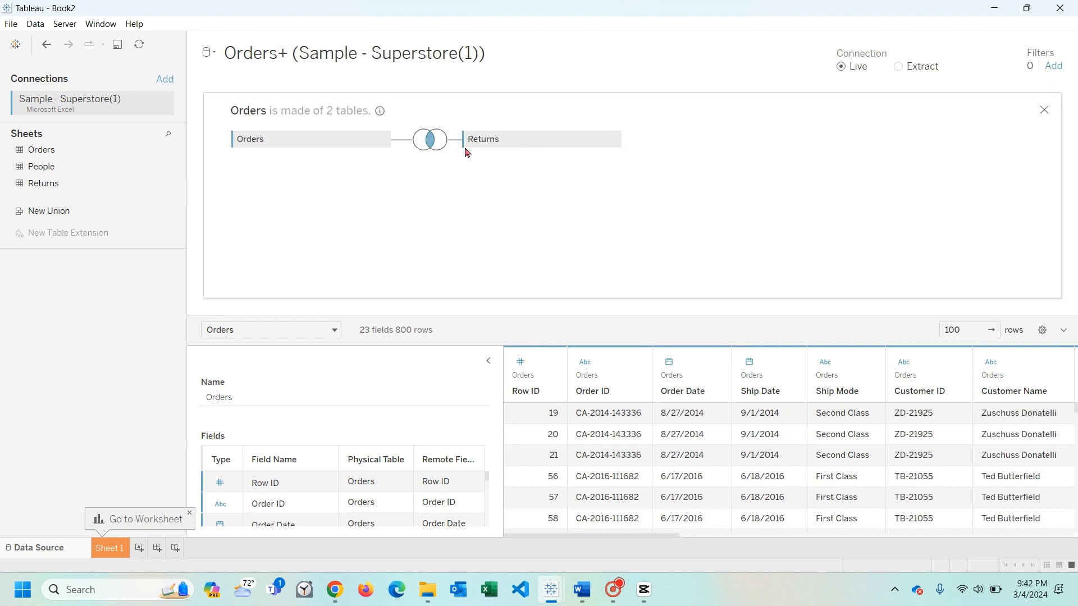
left_click(430, 139)
left_click(521, 187)
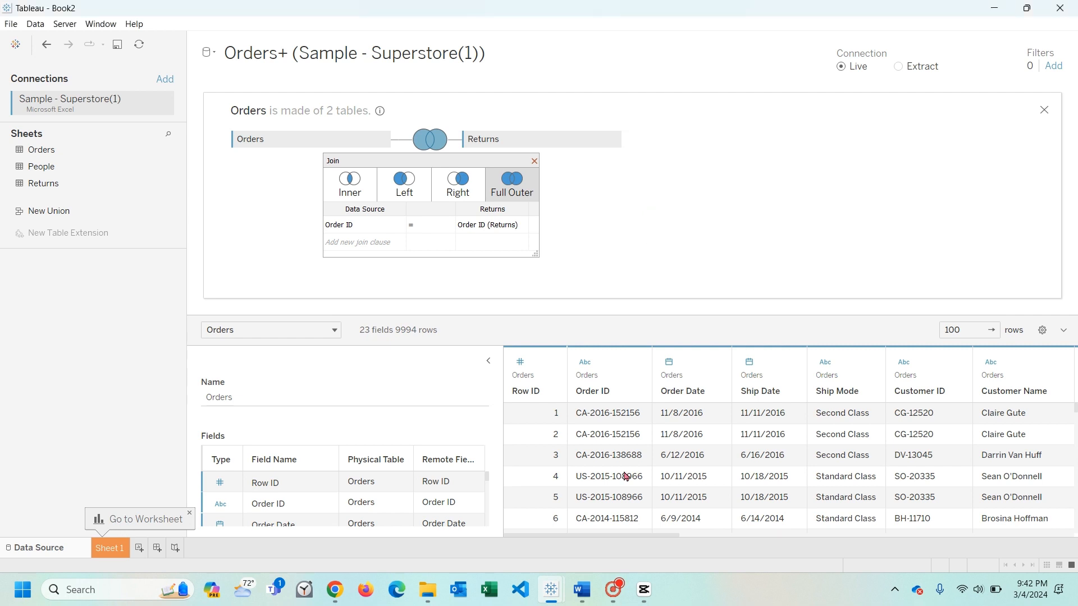
- Examine the Sales, Quantity, Discount, Profit and Returned columns in the data preview of the joined tables
mouse_move(619, 538)
left_mouse_down()
mouse_move(661, 536)
mouse_move(609, 534)
left_mouse_up()
left_click_drag(663, 539, 1069, 541)
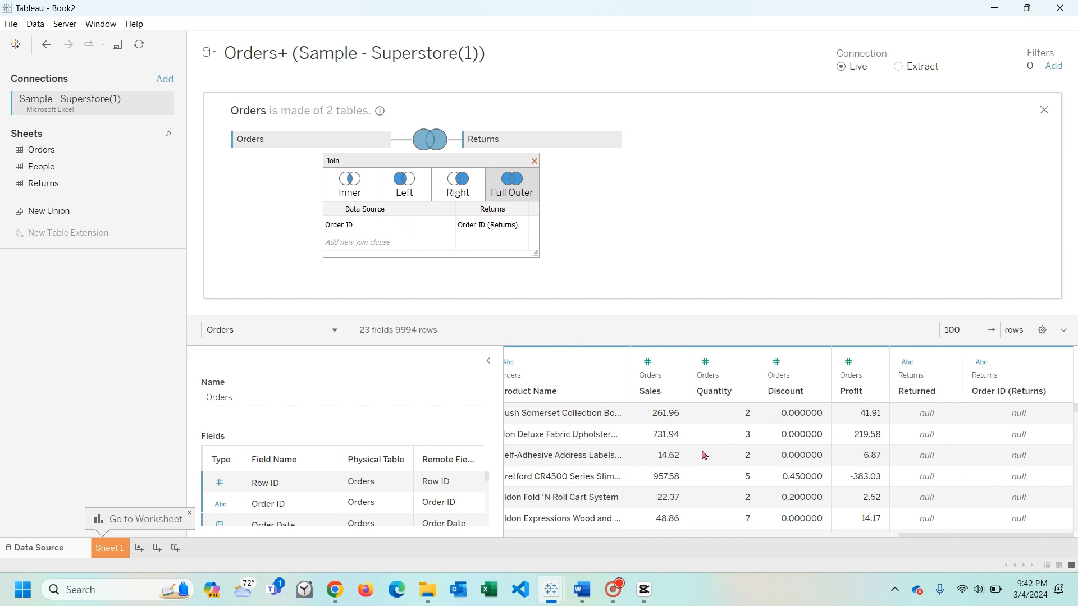
left_click(666, 393)
left_click(731, 395)
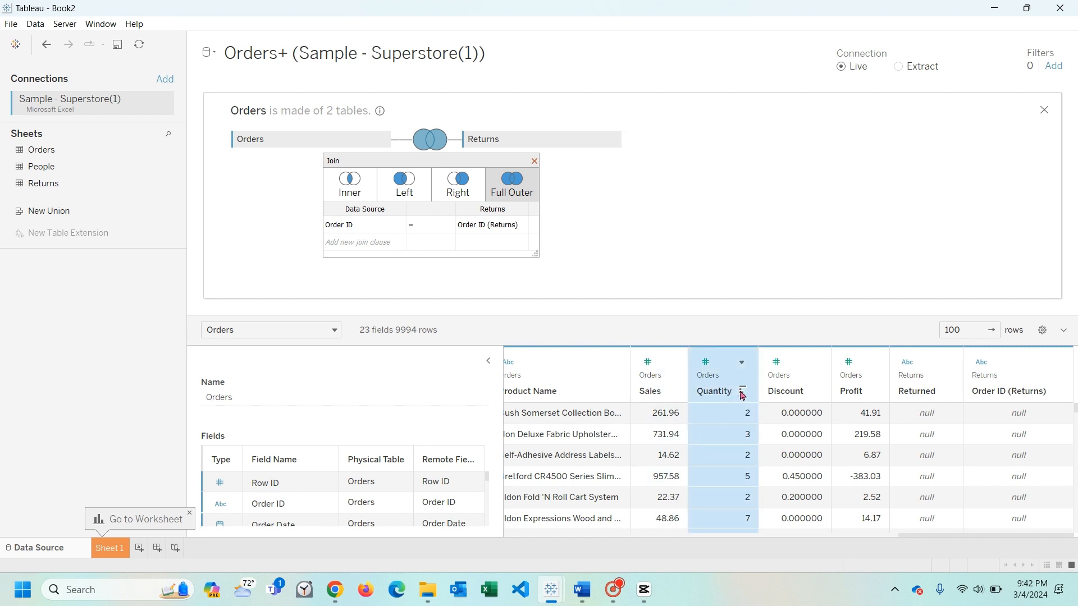
left_click(805, 395)
left_click(856, 397)
left_click(914, 397)
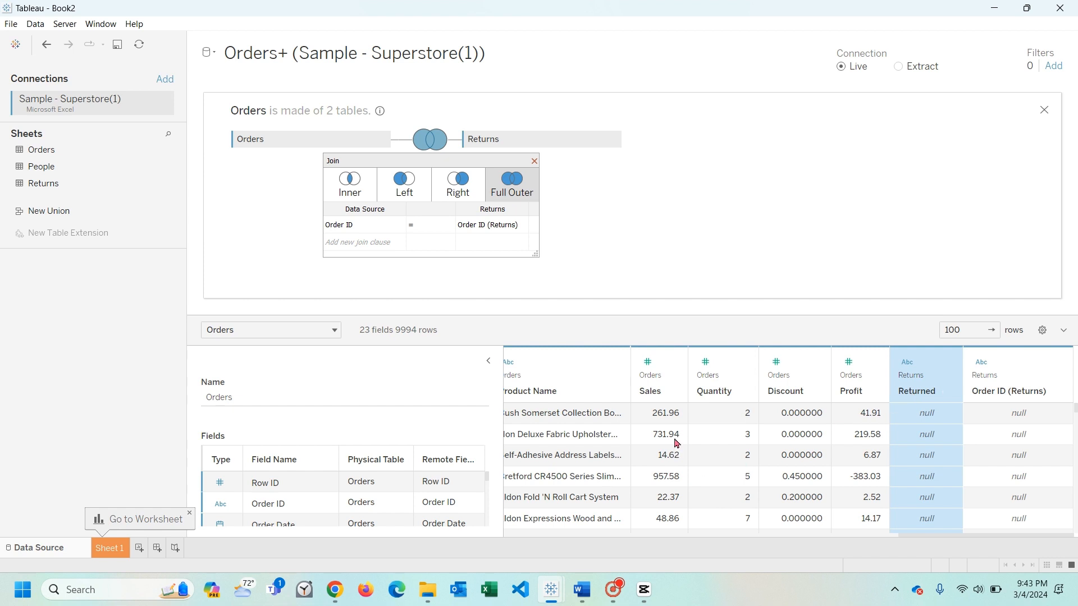
left_click(655, 397)
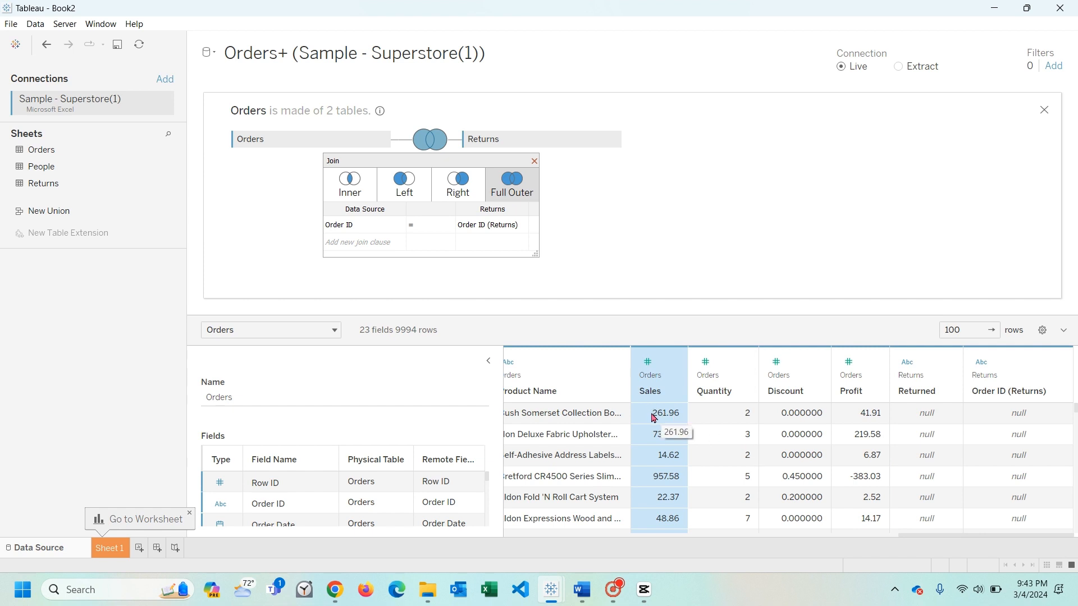
left_click(864, 416)
left_click(852, 391)
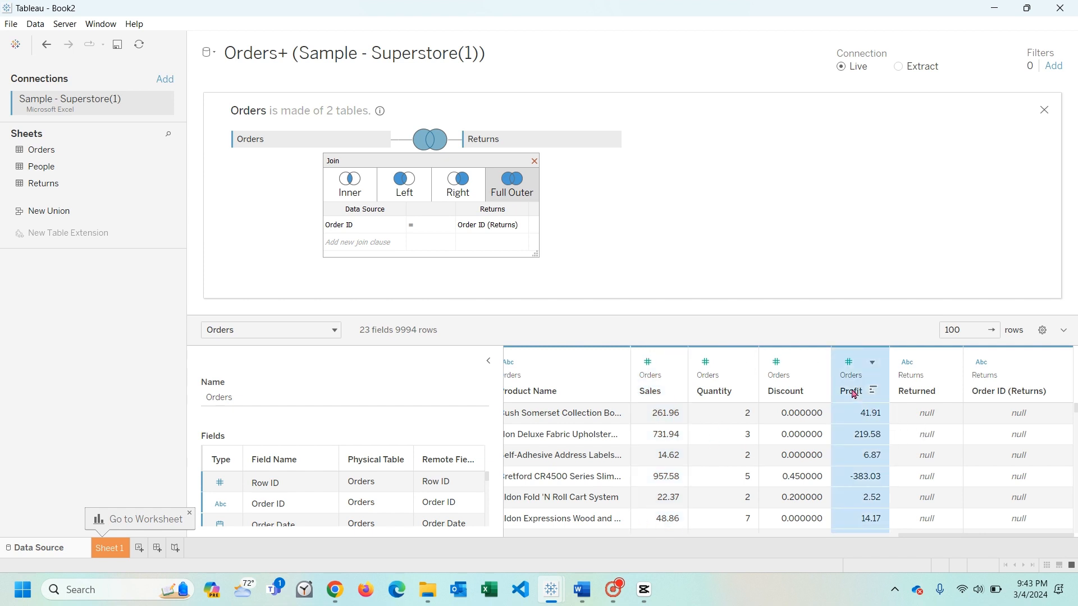
- Build a bar chart of Sales by Sub-Category on Sheet 1 and sort the bars by Sales in descending order
left_click(119, 548)
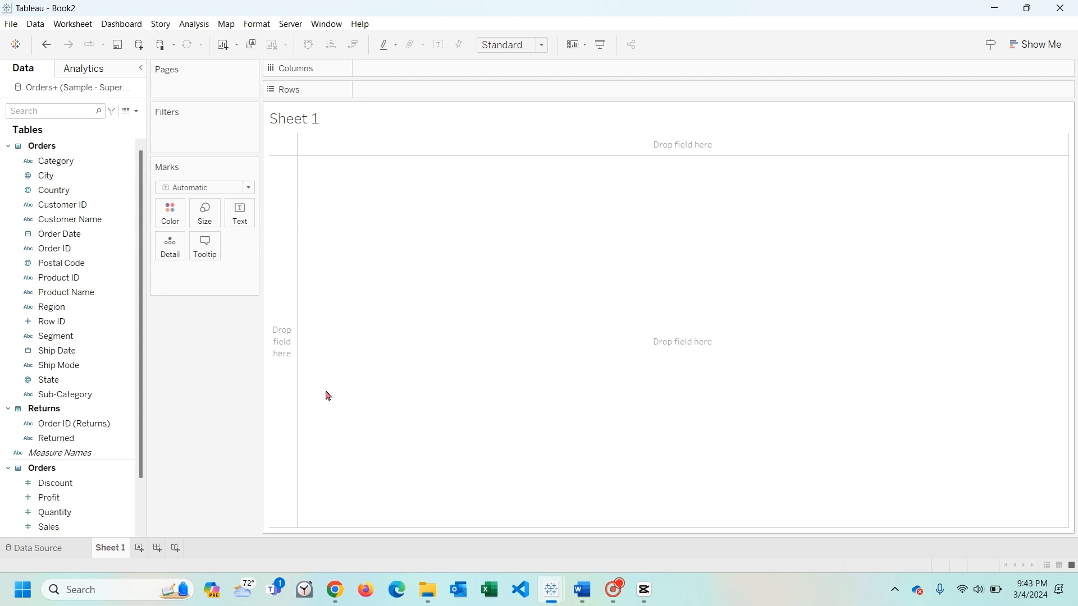
scroll(57, 483, "down", 2)
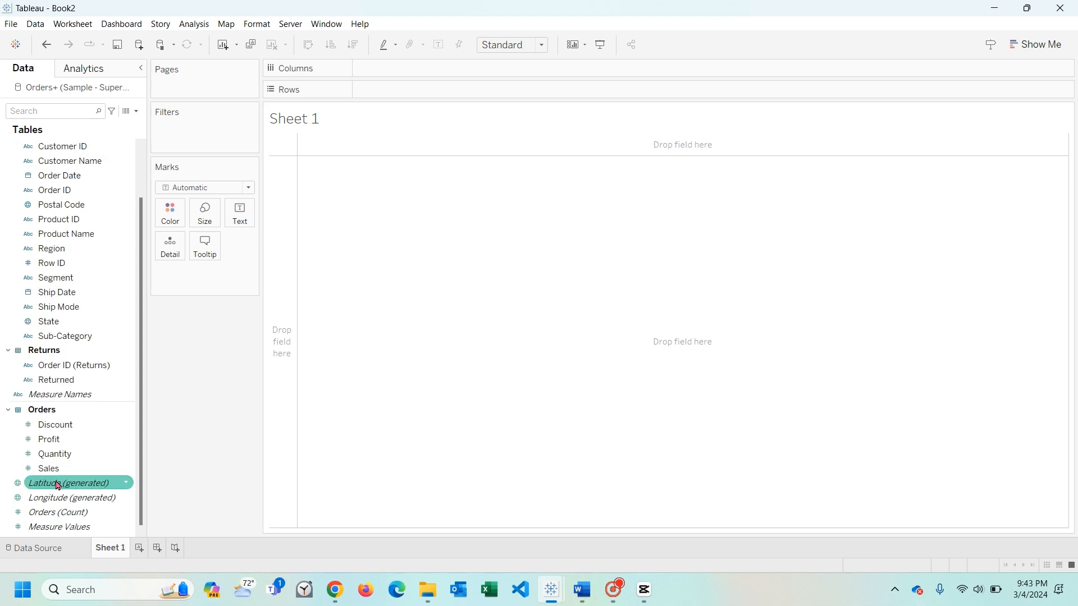
mouse_move(49, 468)
left_mouse_down()
mouse_move(378, 140)
mouse_move(388, 90)
left_mouse_up()
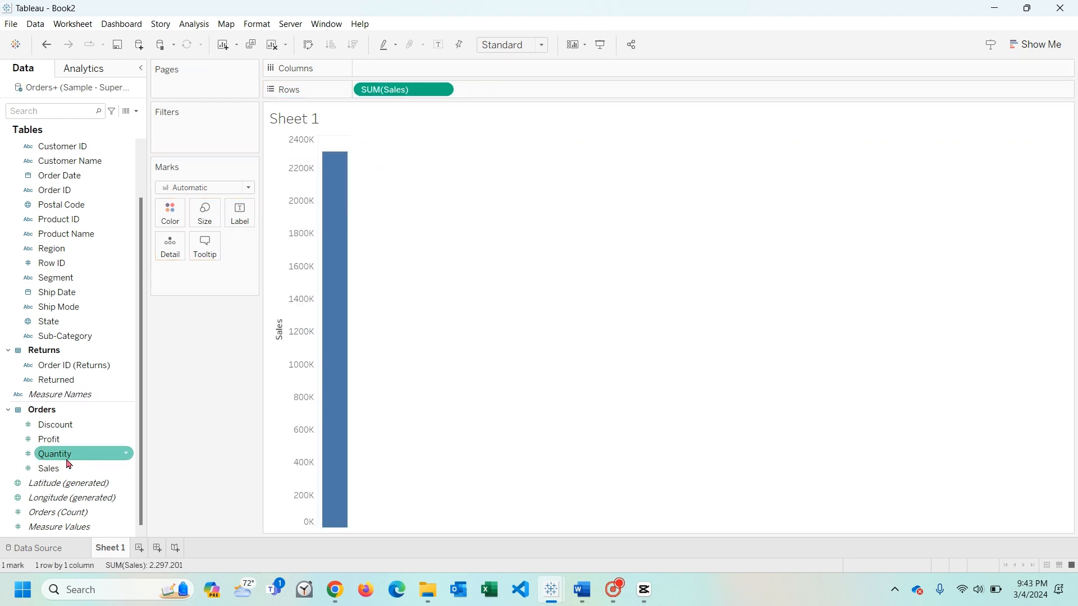
scroll(67, 458, "up", 2)
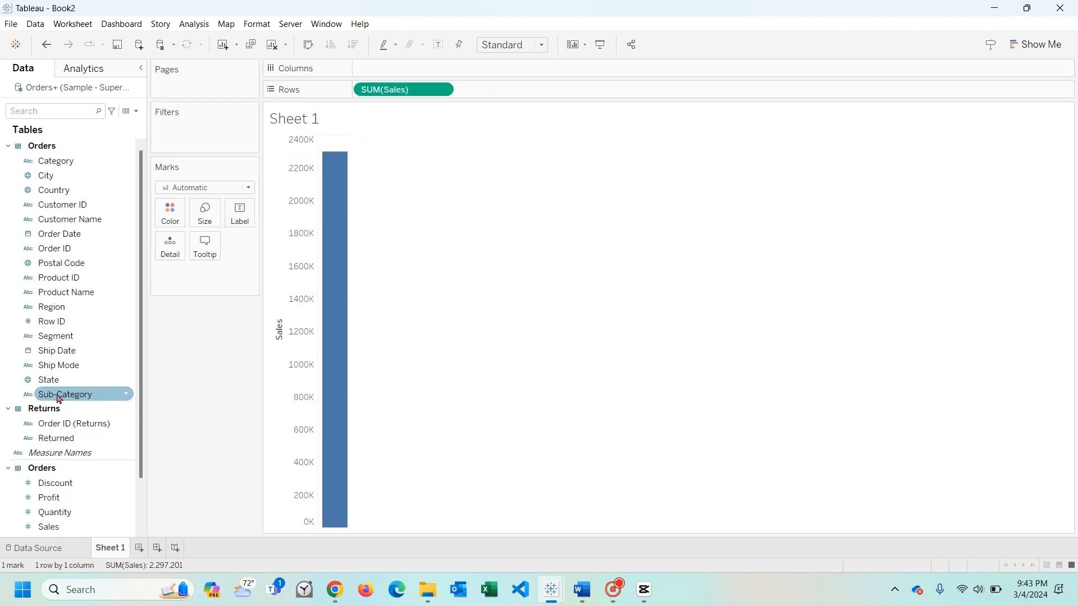
left_click_drag(60, 399, 389, 67)
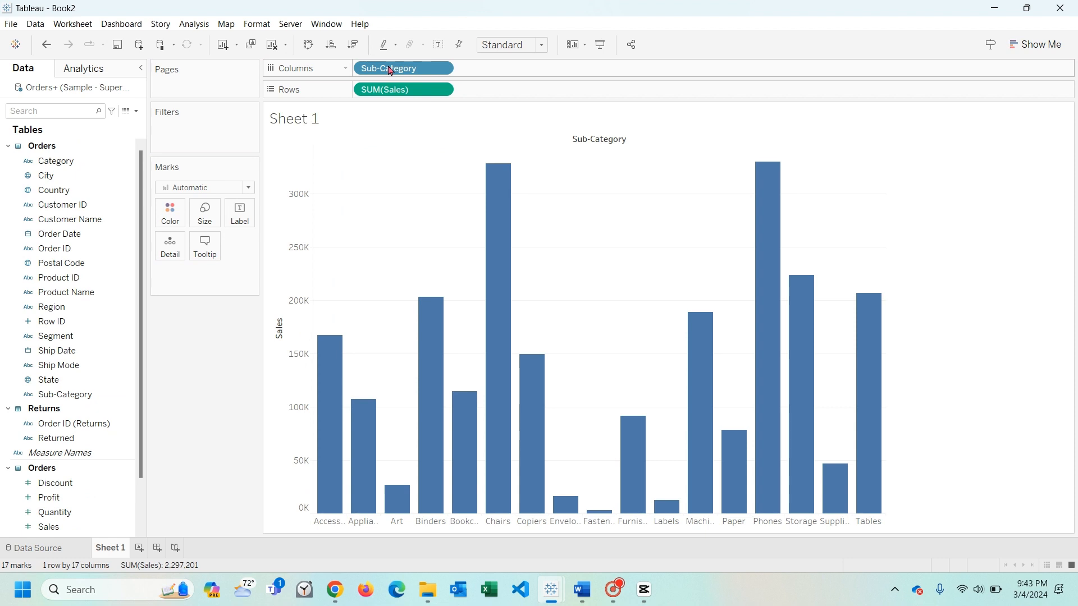
left_click(281, 318)
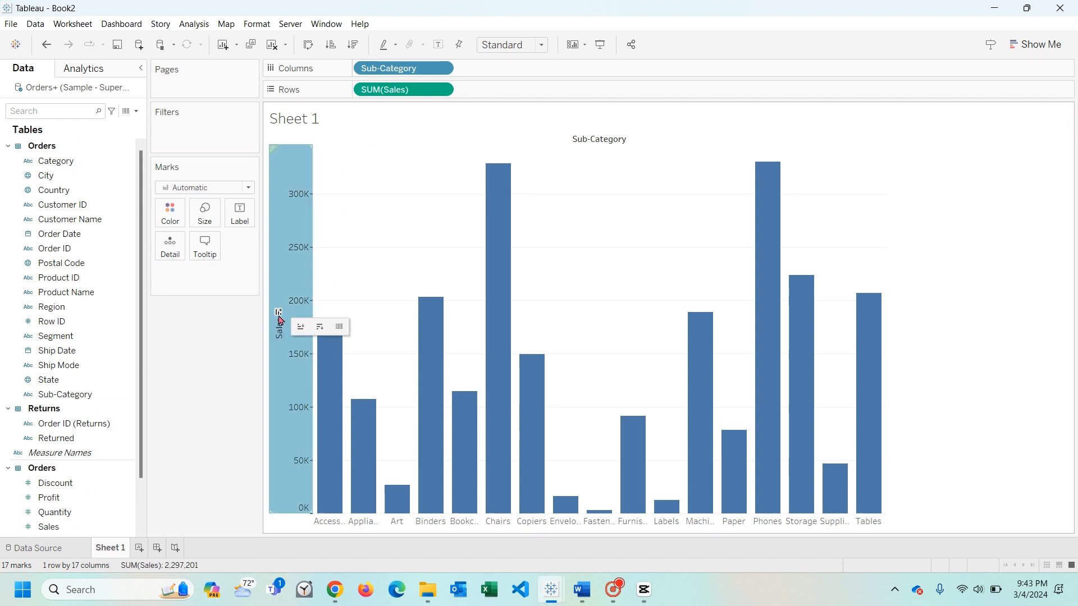
left_click(278, 314)
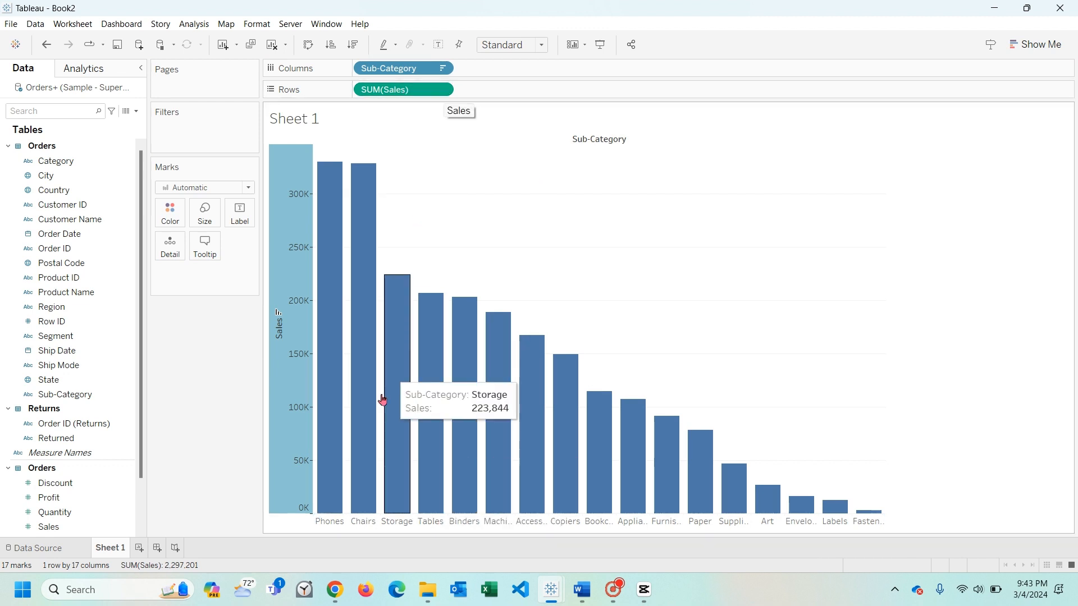
- Change the Sales aggregation in the chart to Average and sort the sub-categories by average sales in descending order
left_click_drag(393, 68, 444, 89)
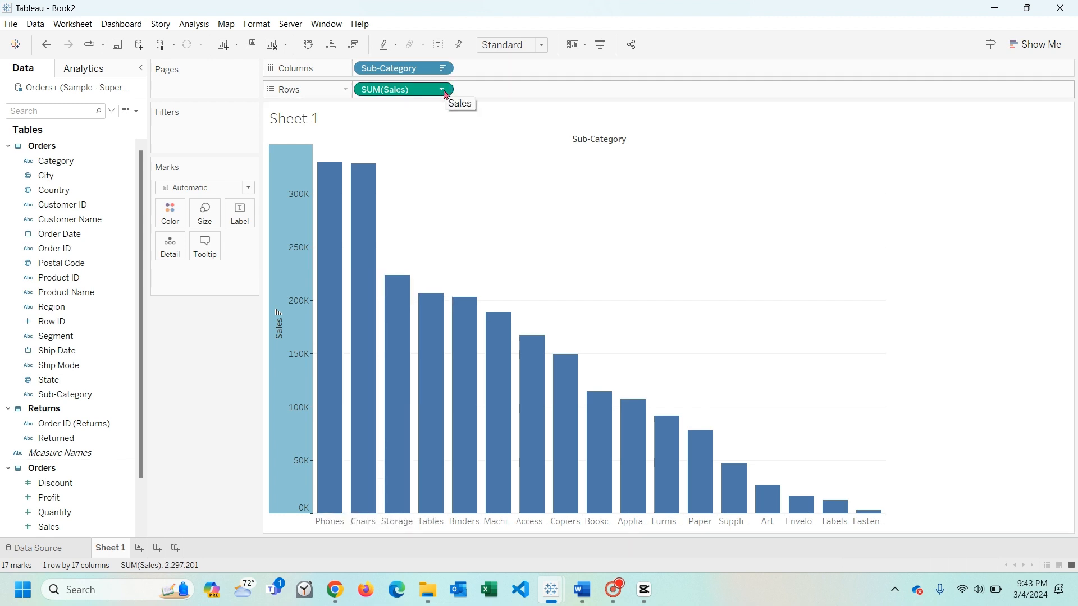
left_click(442, 90)
mouse_move(461, 214)
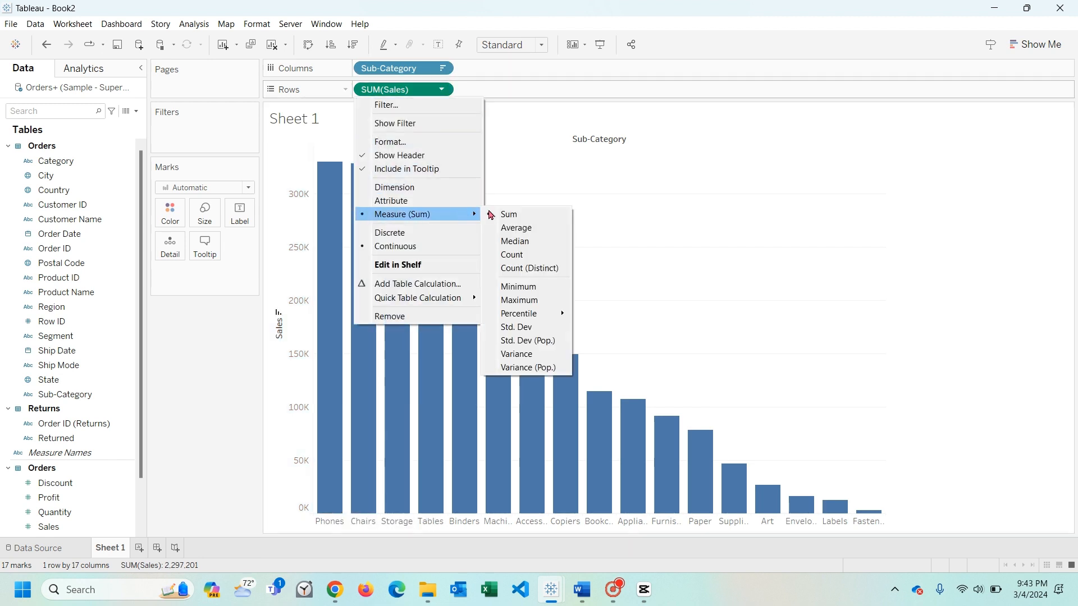
left_click(515, 230)
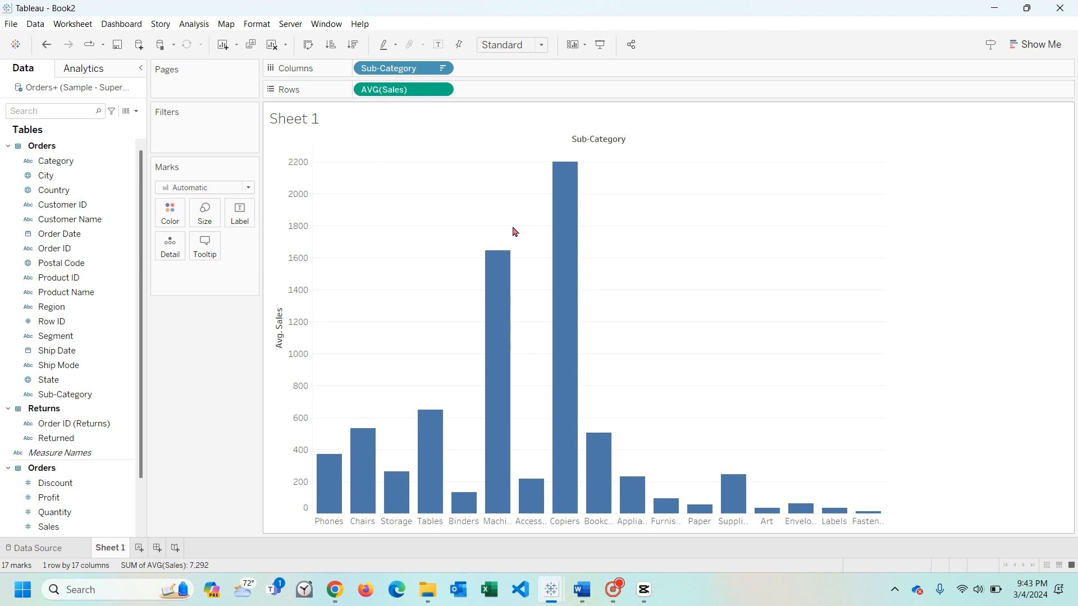
left_click(278, 303)
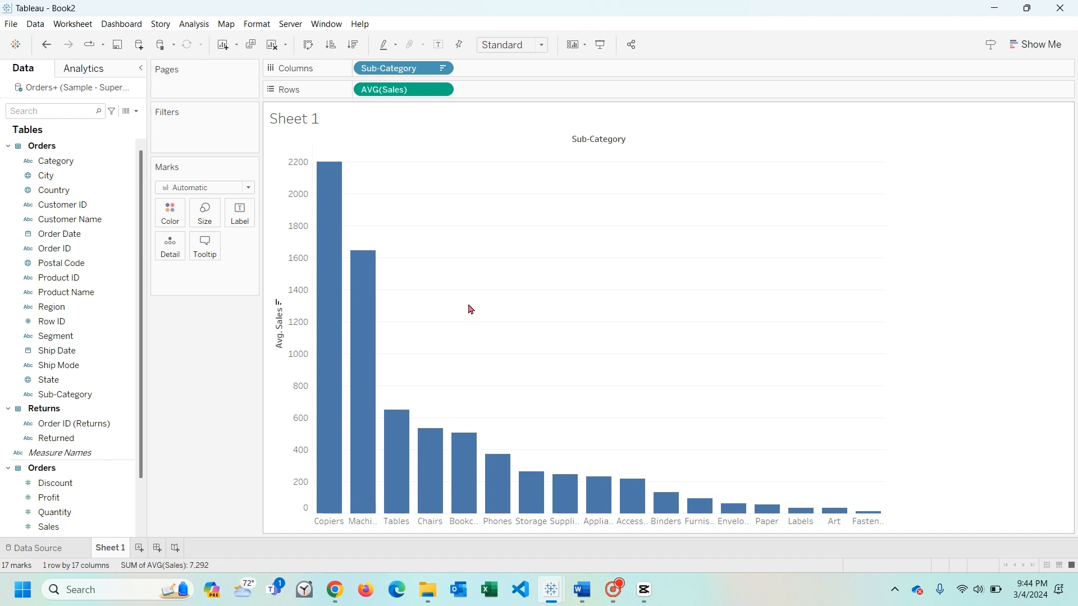
- Add a new blank worksheet after Sheet 1
mouse_move(328, 364)
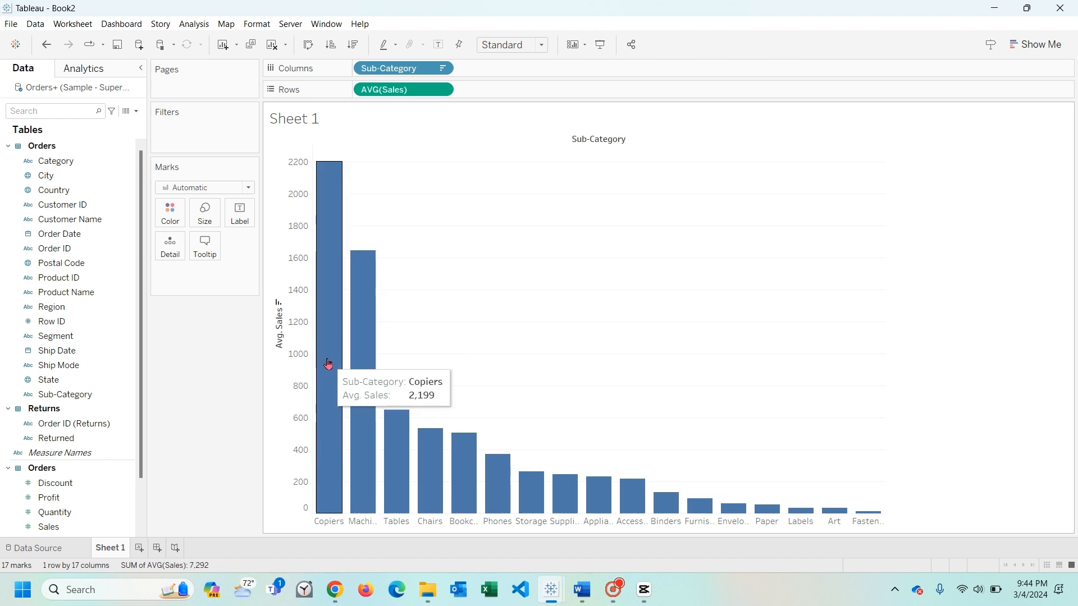
left_click(140, 549)
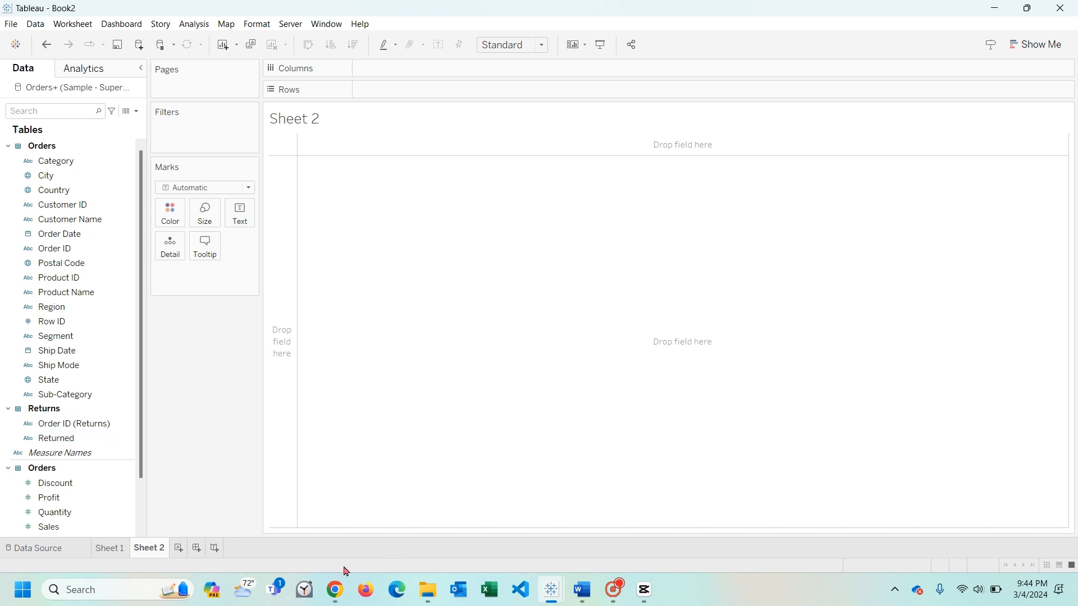
- Switch to Chrome and read the section "What are Tableau Calculated Fields?" in the DataCamp tutorial
left_click(343, 594)
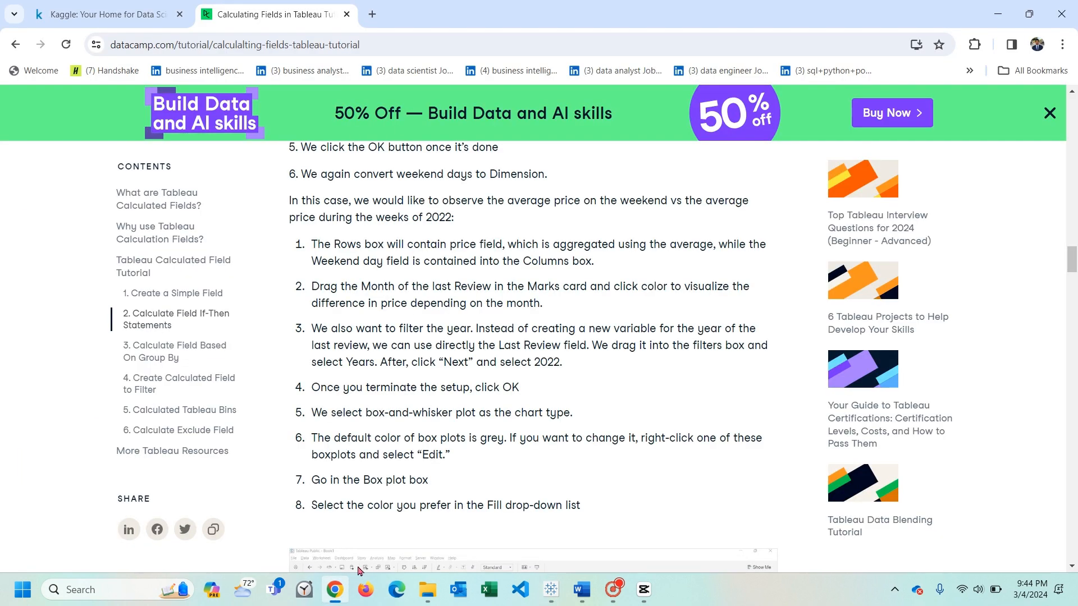
scroll(519, 269, "up", 20)
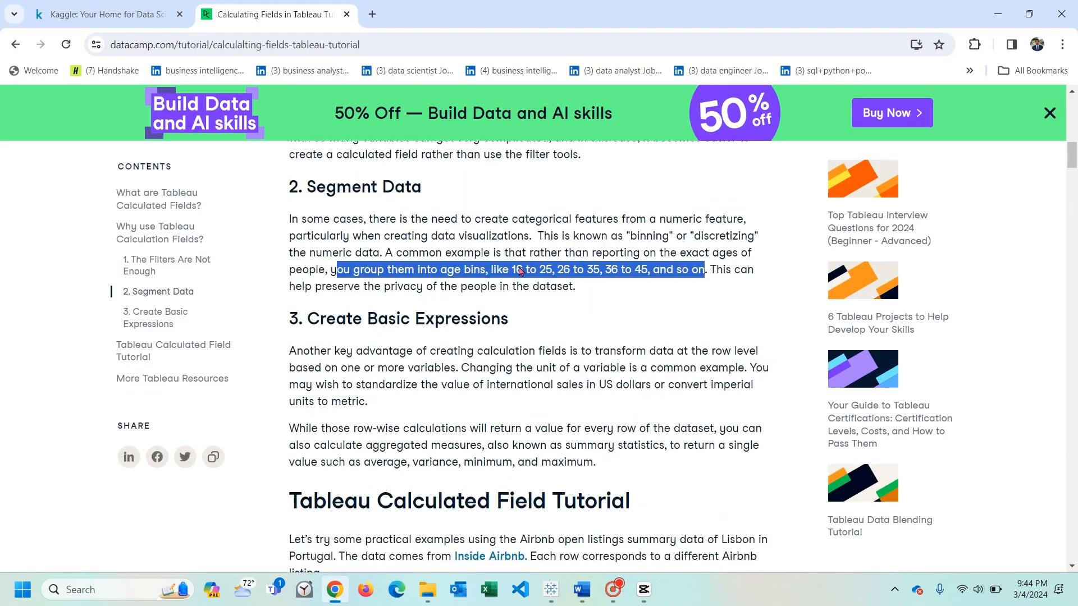
scroll(519, 272, "up", 7)
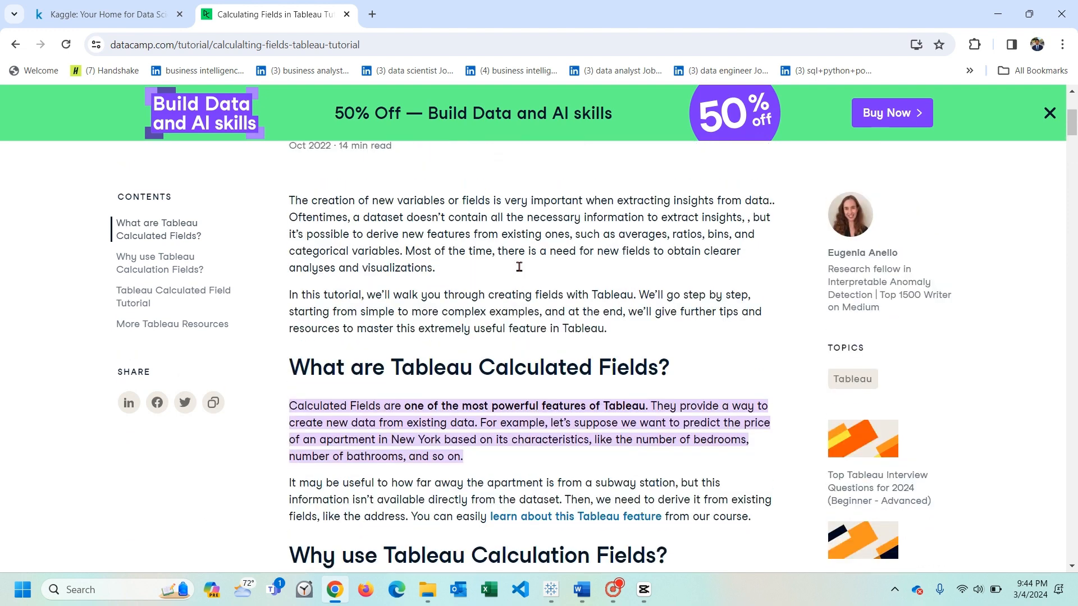
scroll(516, 277, "down", 1)
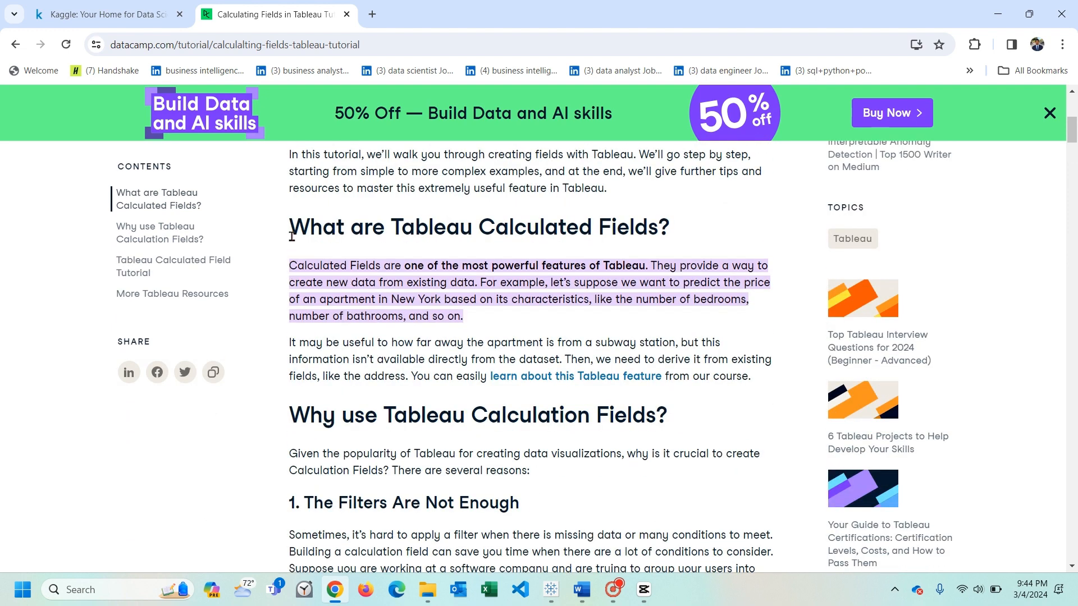
left_click_drag(290, 233, 655, 231)
left_click_drag(289, 269, 409, 268)
mouse_move(479, 268)
left_mouse_down()
mouse_move(768, 267)
mouse_move(476, 282)
left_mouse_up()
left_click(653, 267)
left_click_drag(384, 296, 409, 380)
left_click(482, 284)
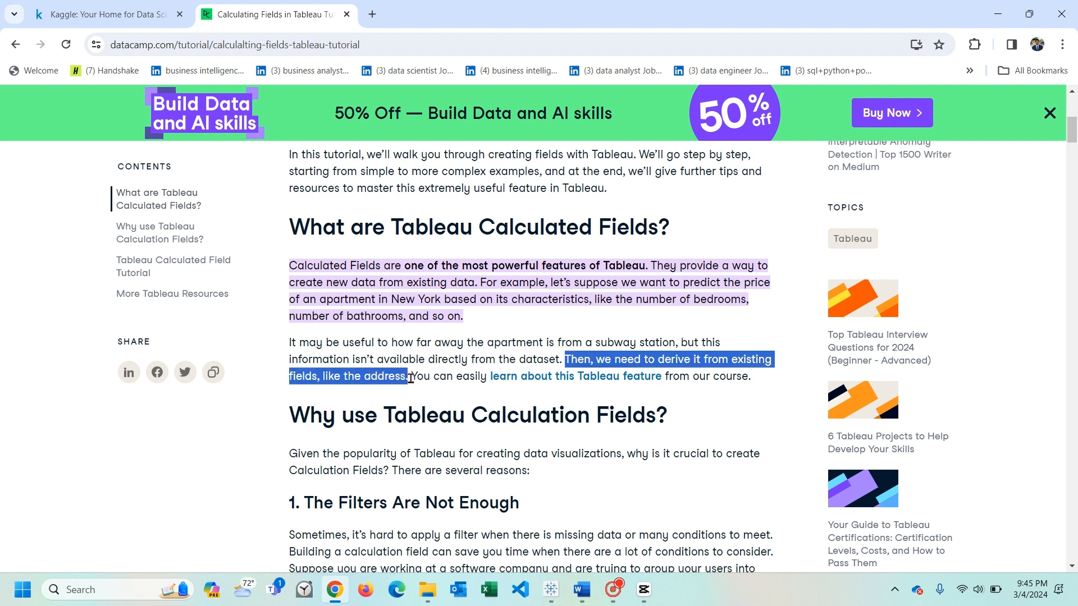
- Read the first reason, "The Filters Are Not Enough", under "Why use Tableau Calculation Fields?" in the tutorial
scroll(410, 378, "down", 2)
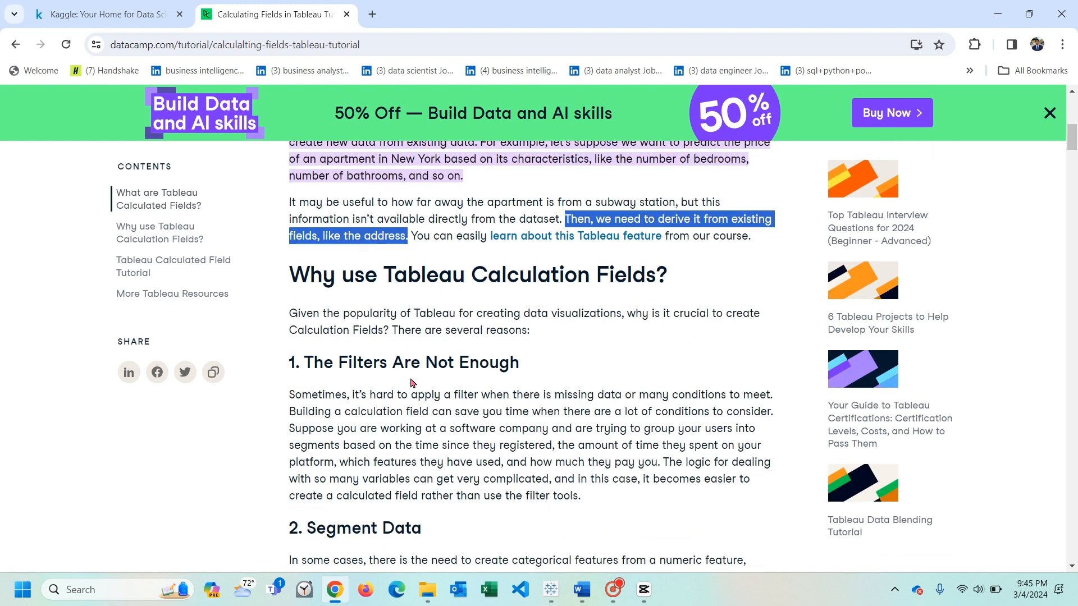
scroll(410, 383, "down", 1)
left_click(308, 296)
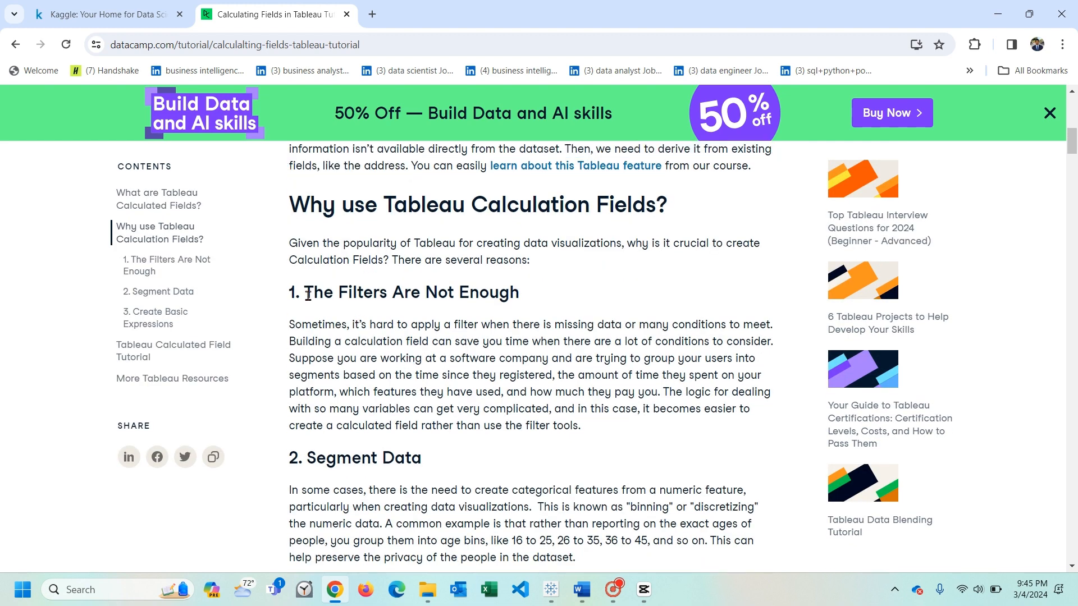
left_click_drag(308, 296, 534, 299)
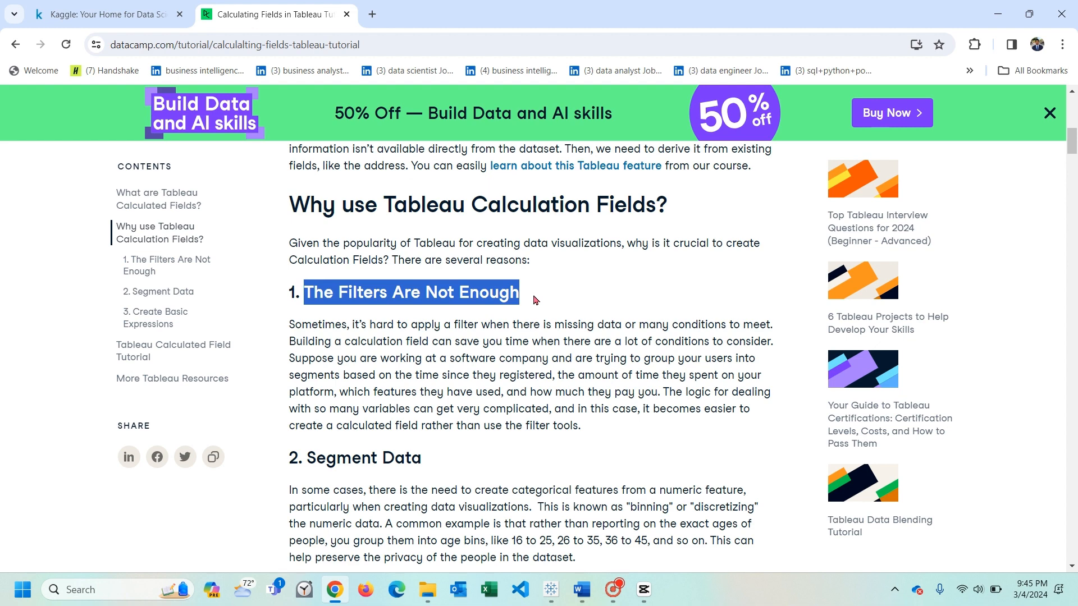
- Read the "Segment Data" and "Create Basic Expressions" reasons for using calculation fields in the tutorial
scroll(535, 300, "down", 2)
left_click_drag(307, 318, 470, 326)
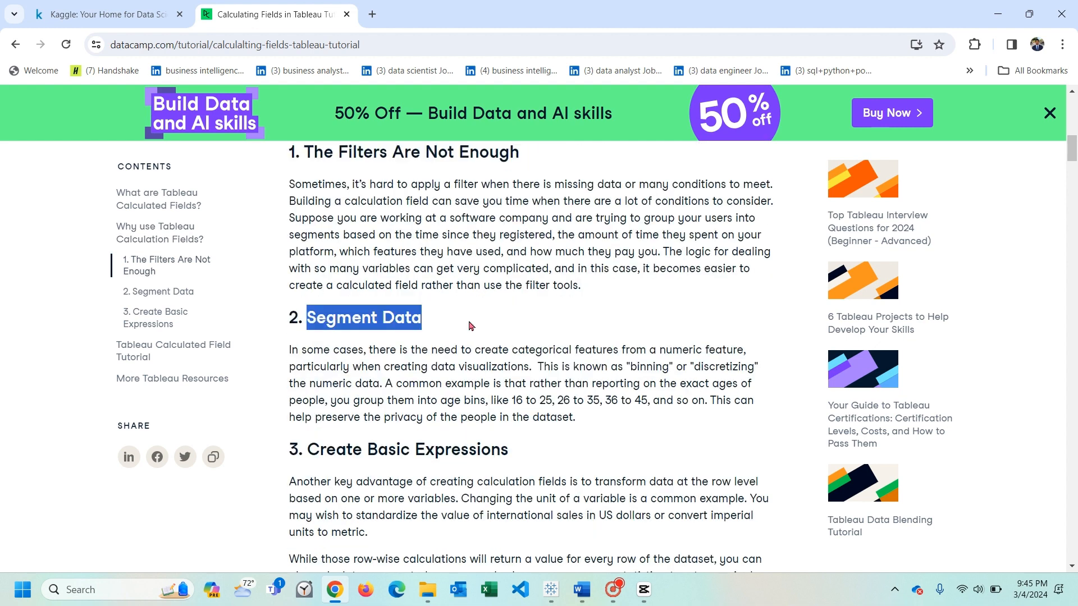
scroll(471, 326, "down", 2)
left_click(310, 317)
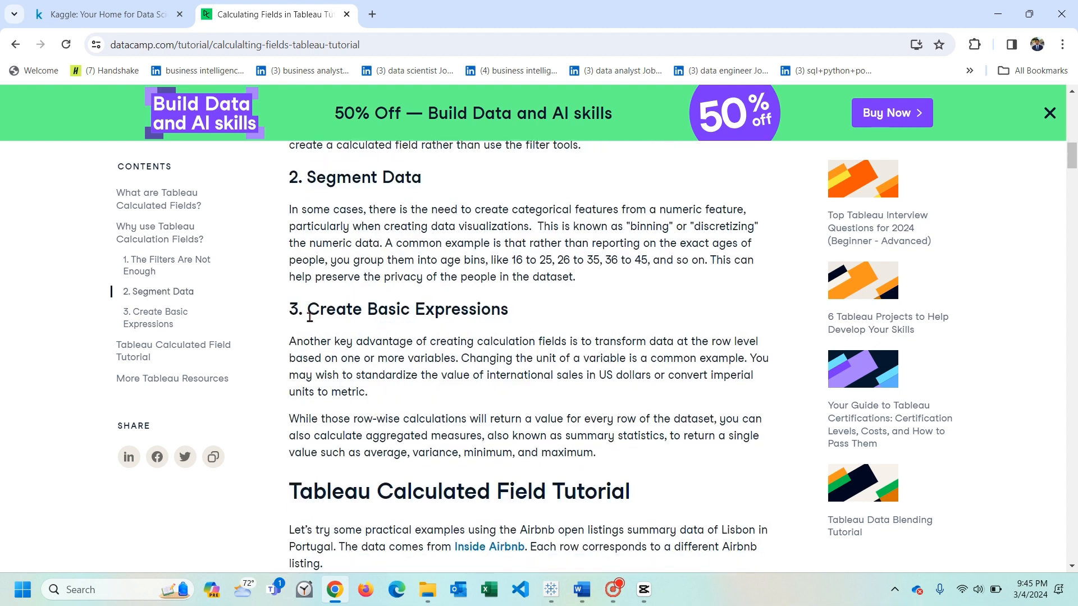
left_click_drag(309, 317, 573, 320)
scroll(573, 320, "down", 5)
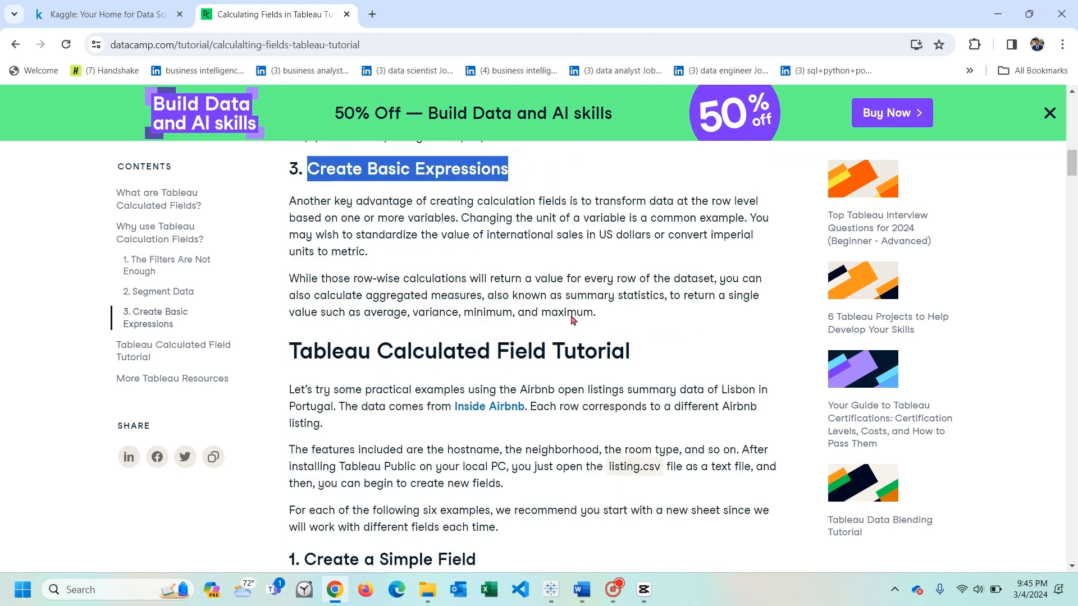
- Read the instructions under "1. Create a Simple Field" in the Tableau Calculated Field Tutorial section
scroll(572, 316, "down", 2)
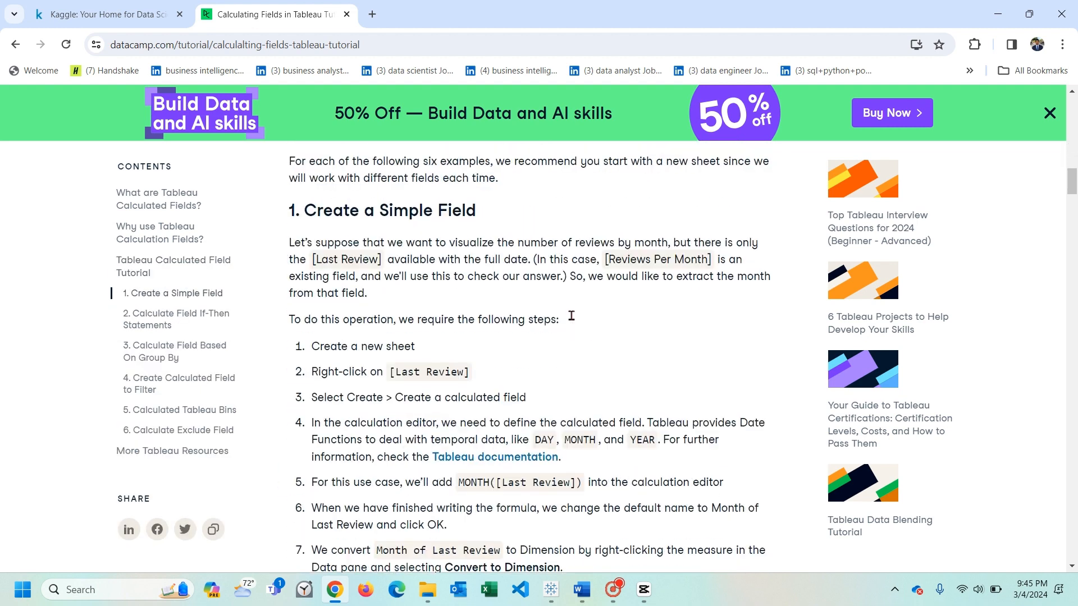
scroll(571, 316, "down", 1)
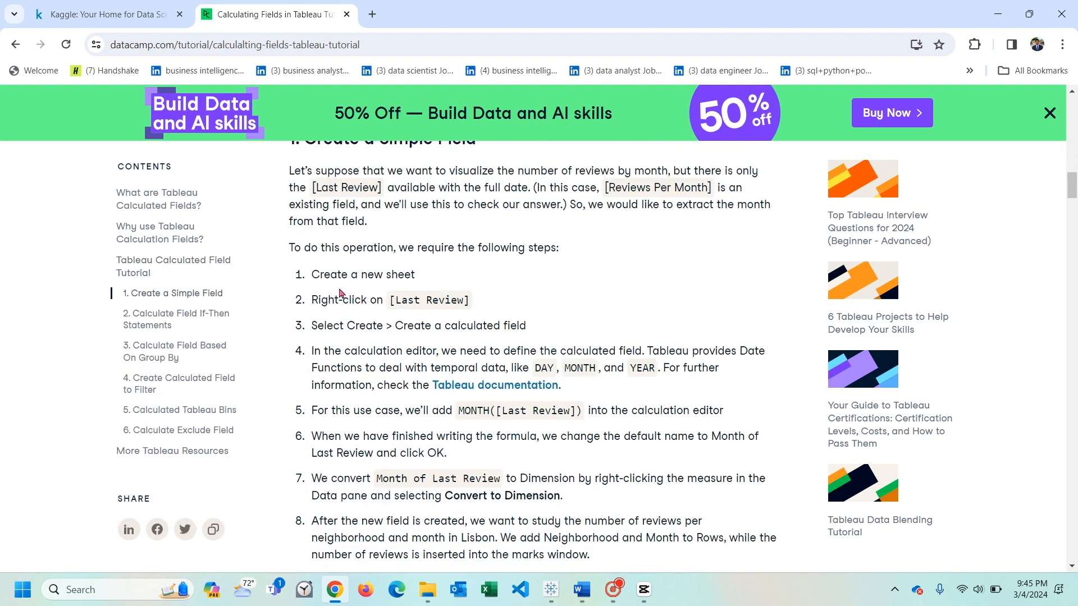
scroll(332, 242, "up", 1)
left_click_drag(303, 212, 494, 216)
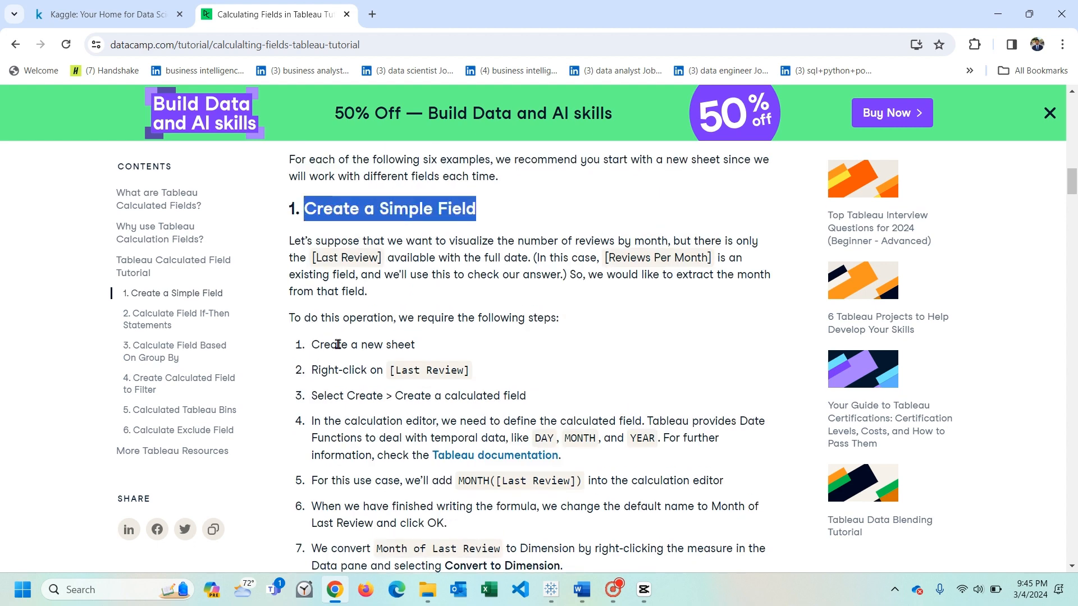
scroll(338, 344, "down", 1)
scroll(574, 440, "down", 1)
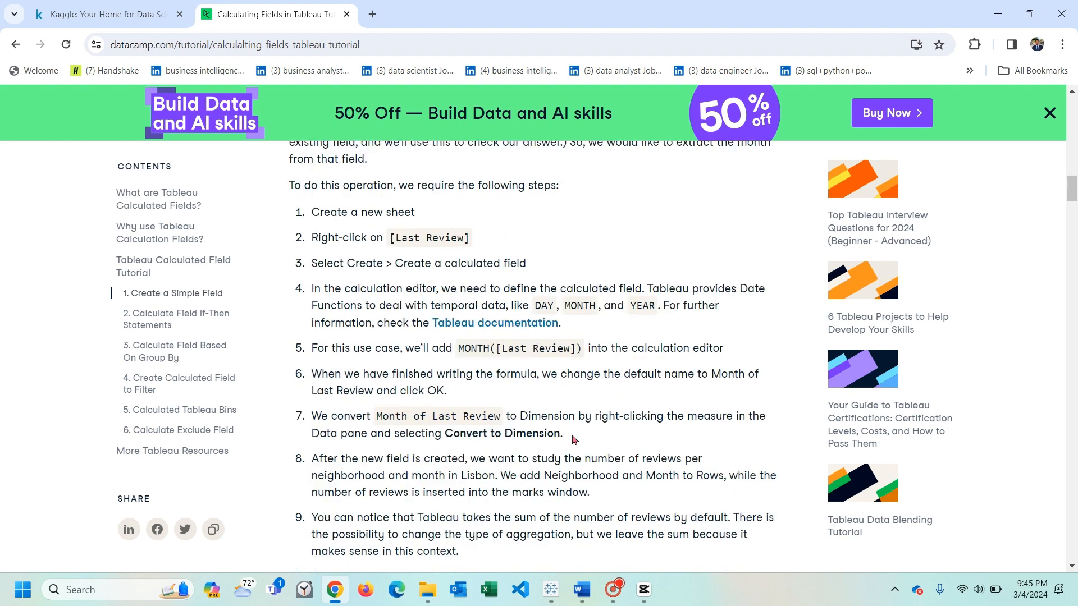
scroll(573, 439, "down", 7)
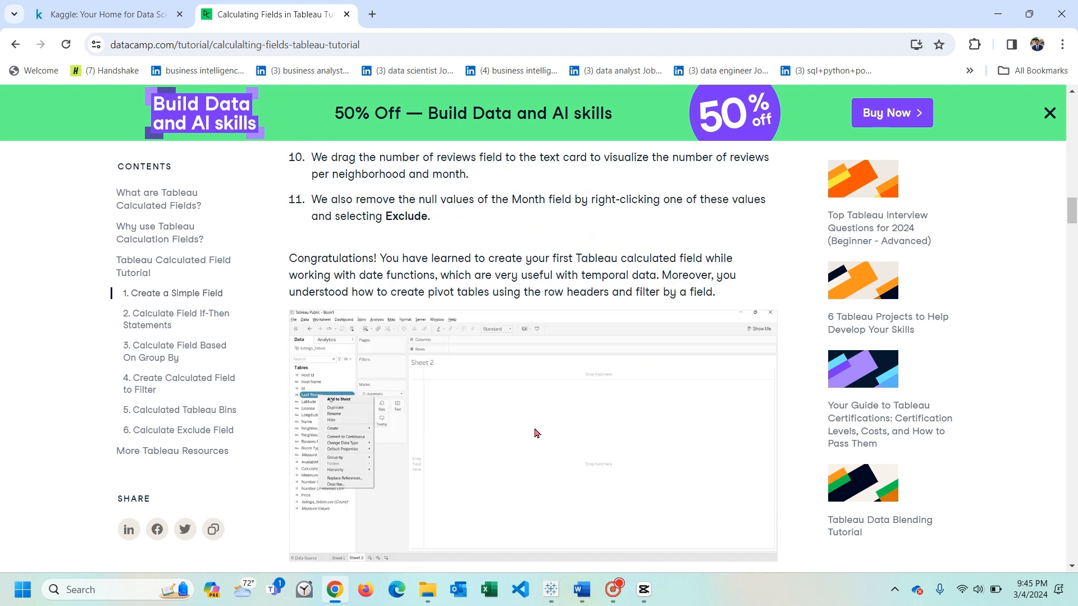
- Switch to Tableau and look over the available Orders measures, including Sales and Profit, in the data source
key("alt+Tab")
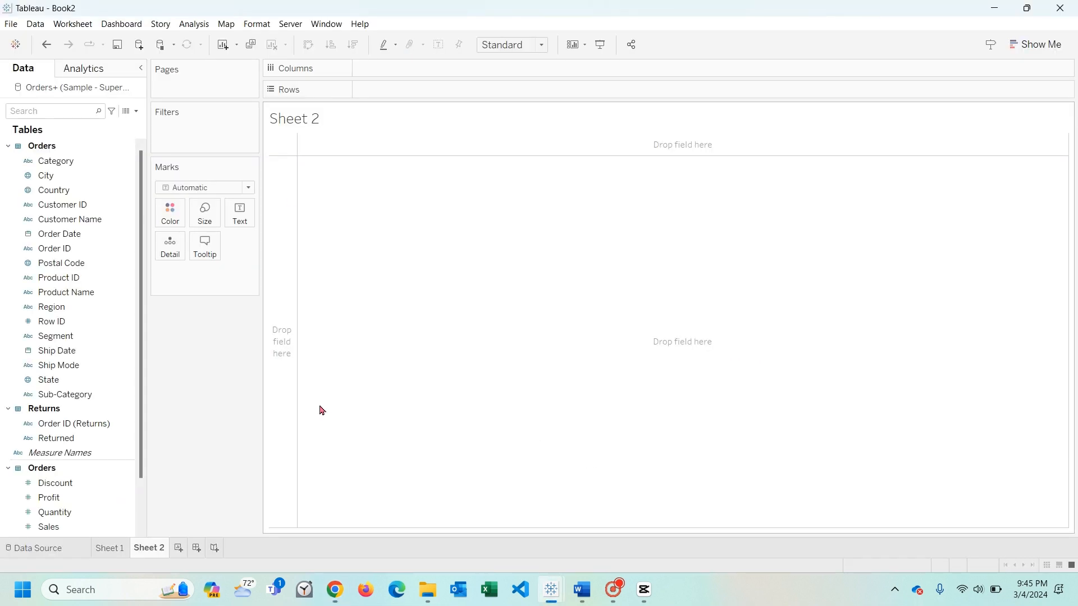
left_click(96, 381)
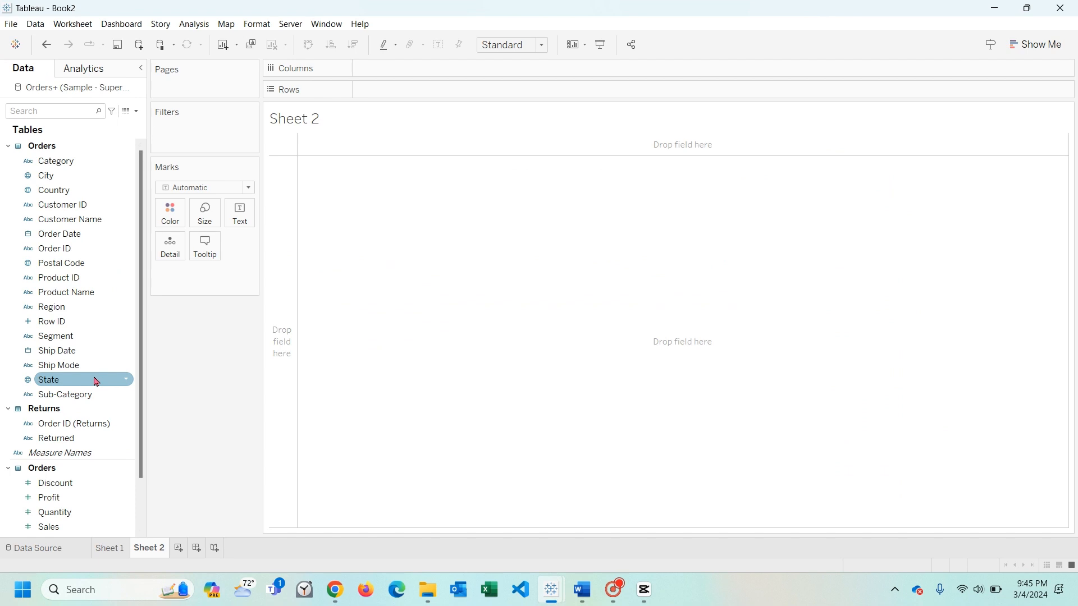
scroll(72, 364, "down", 2)
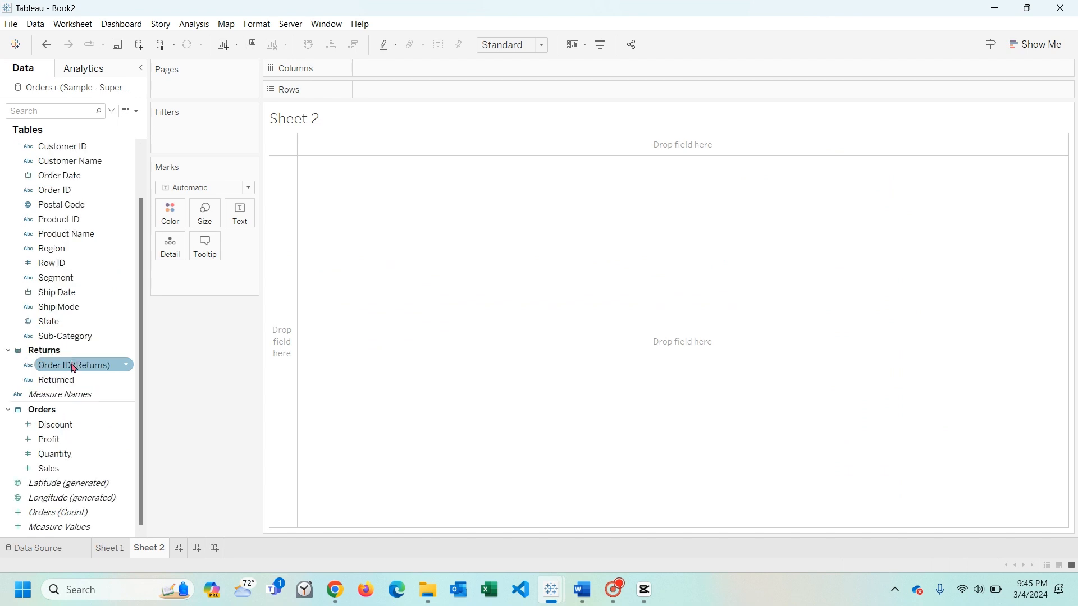
left_click(74, 471)
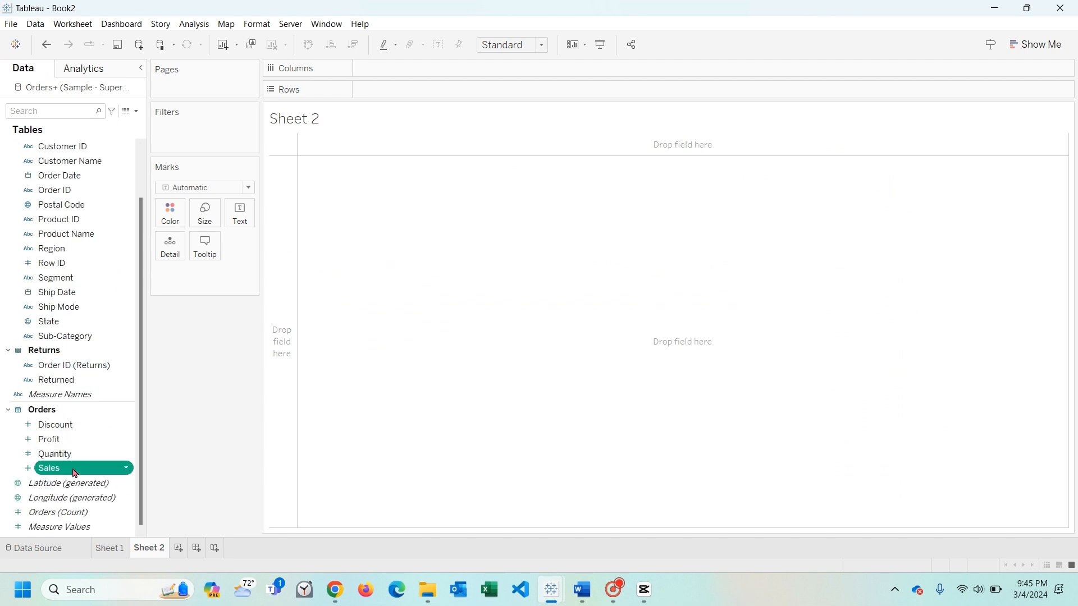
left_click(73, 442)
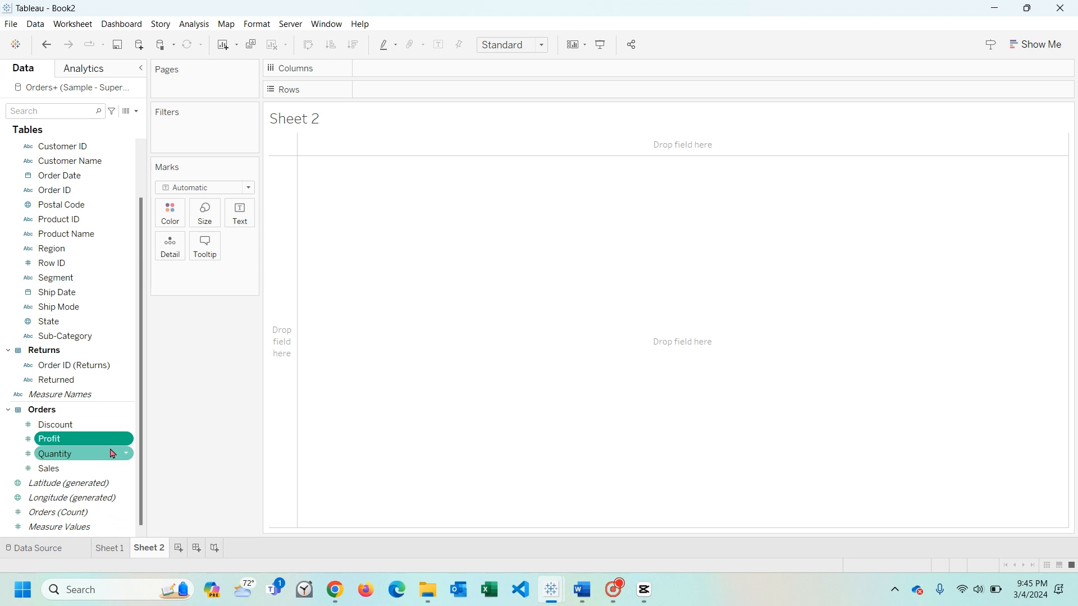
- Create a calculated field from the Discount field in Sheet 1 and name it Cost Price
left_click(109, 547)
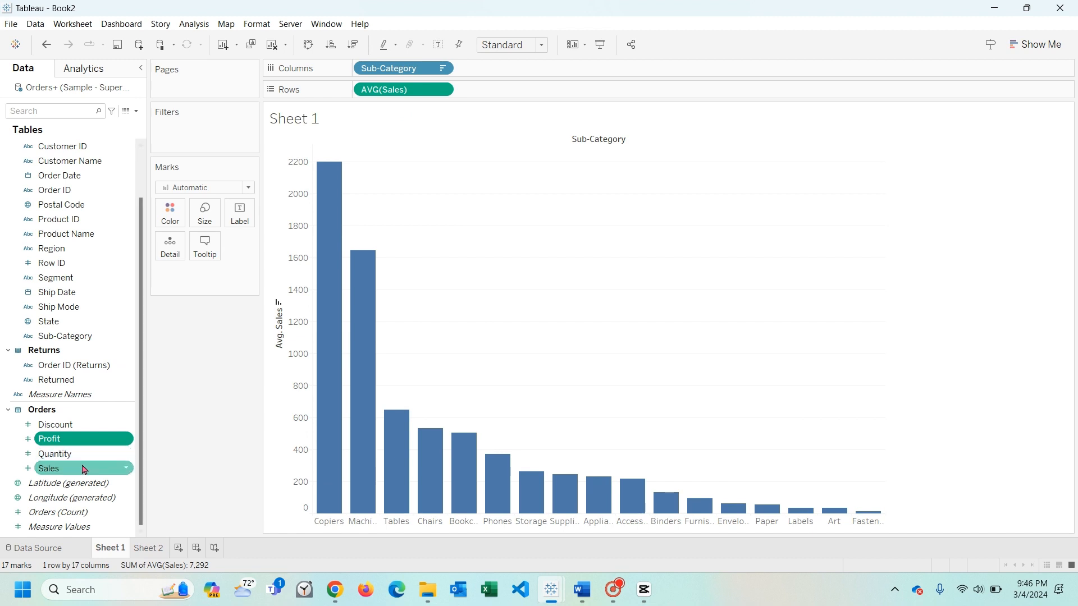
right_click(80, 430)
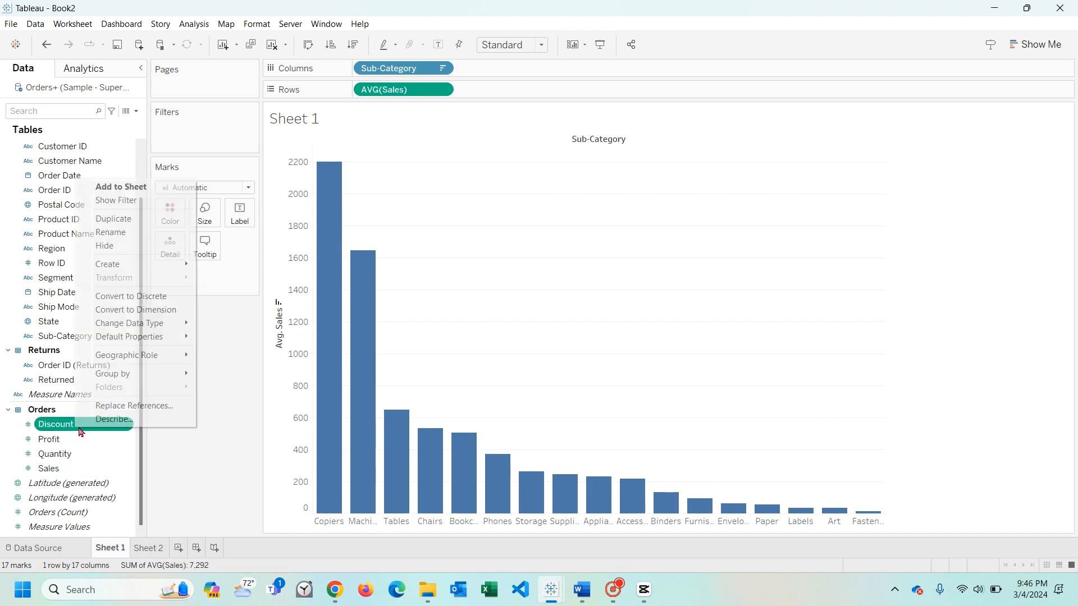
left_click(246, 264)
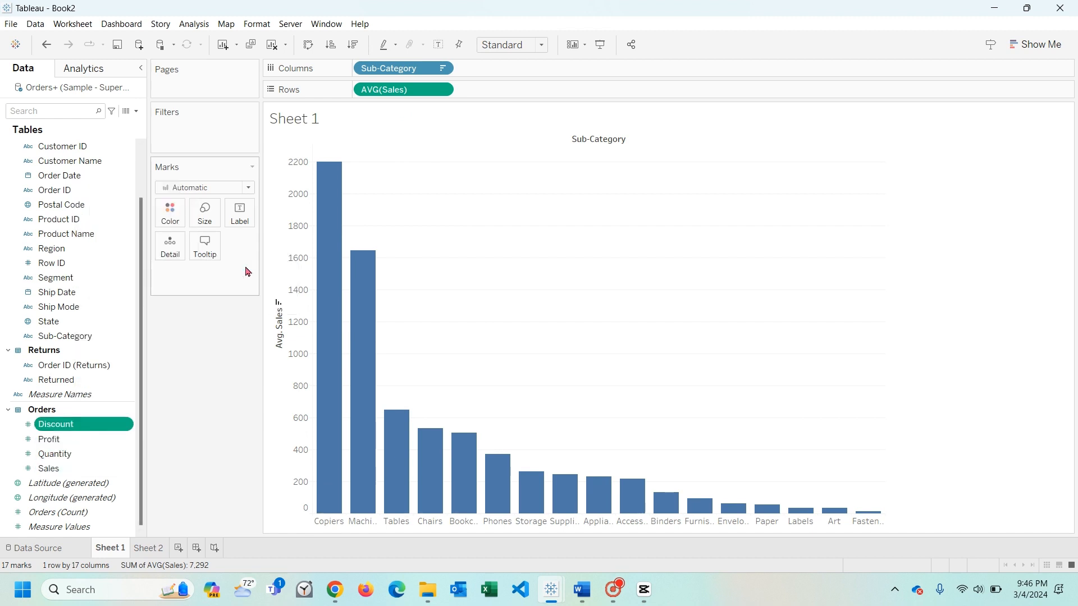
left_click(426, 221)
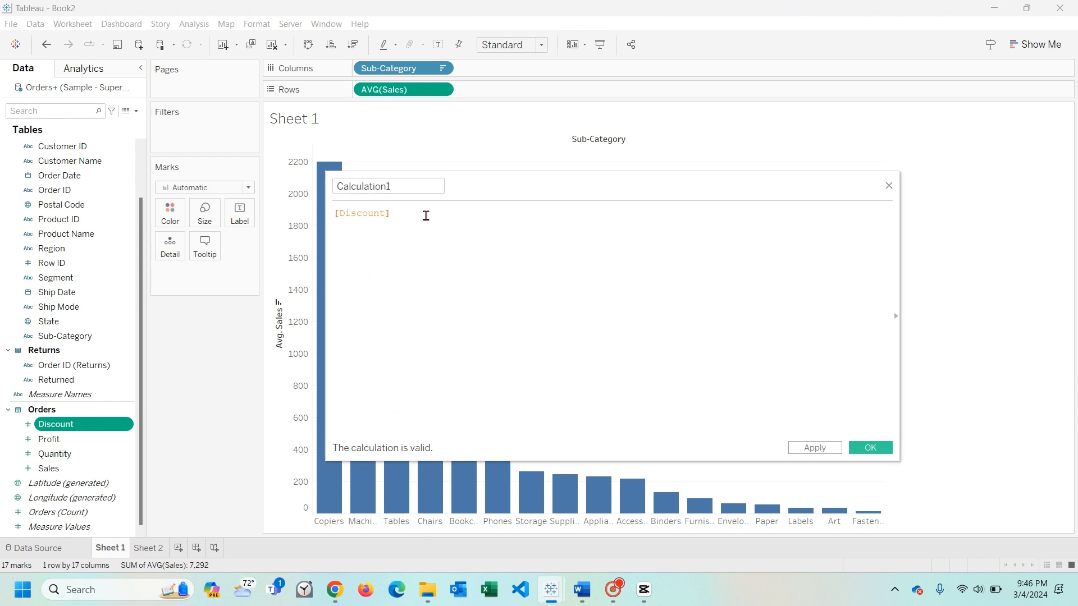
left_click_drag(414, 187, 322, 192)
type("Cos")
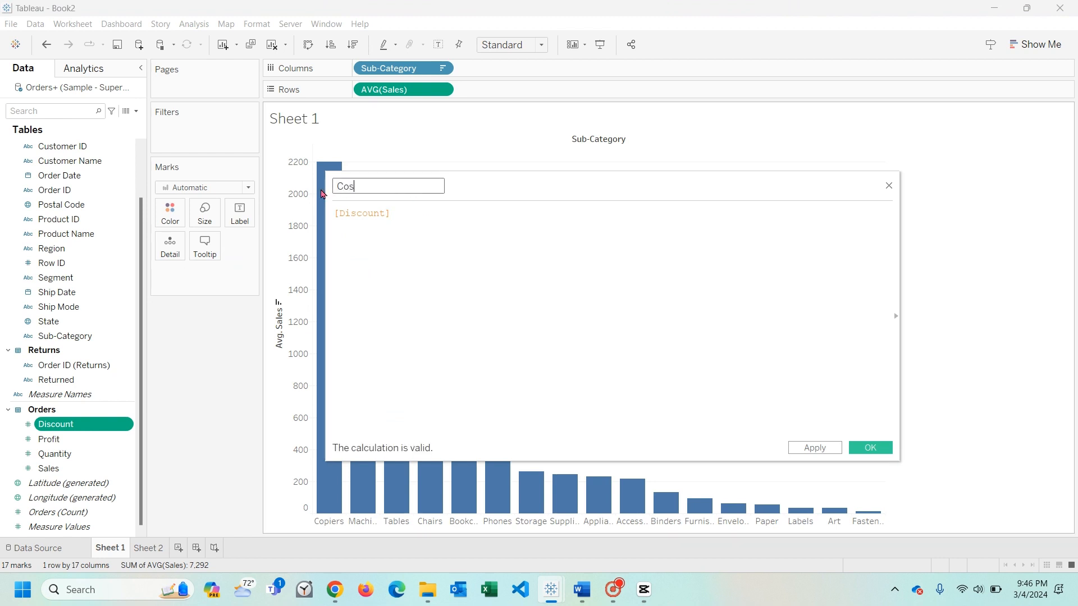
type("t Price")
key("Tab")
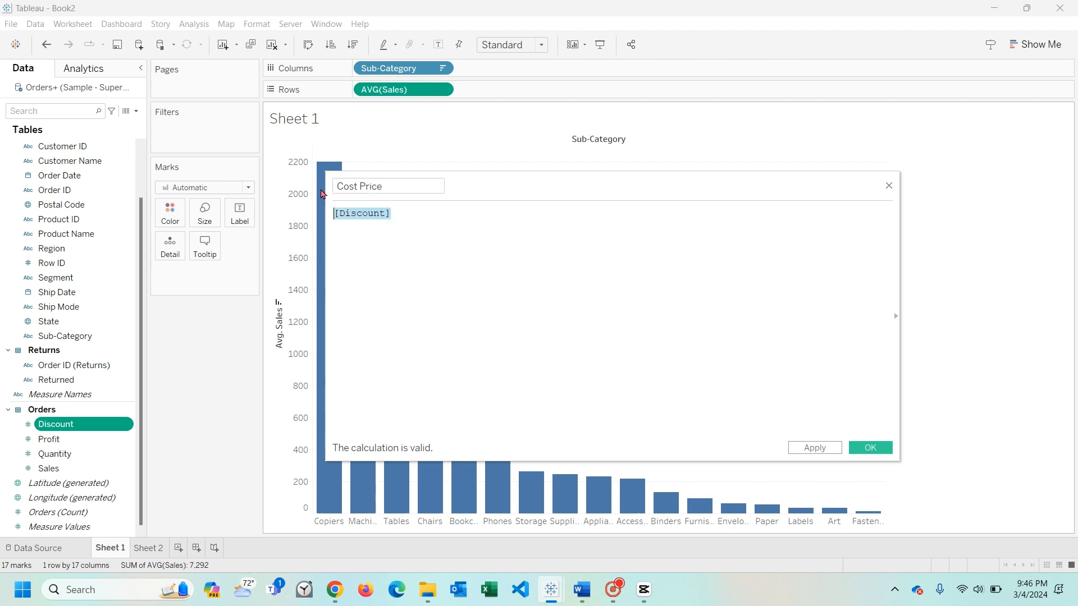
- Replace the Discount reference in the Cost Price formula with the [Sales] field
type("[")
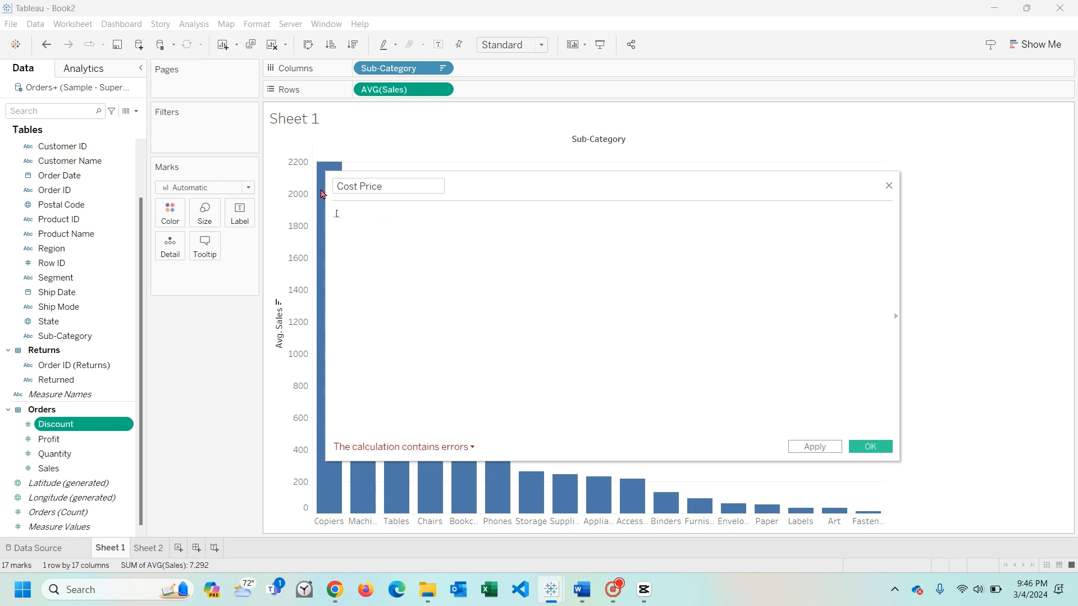
type("slae")
key("BackSpace")
key("BackSpace")
key("BackSpace")
type("a")
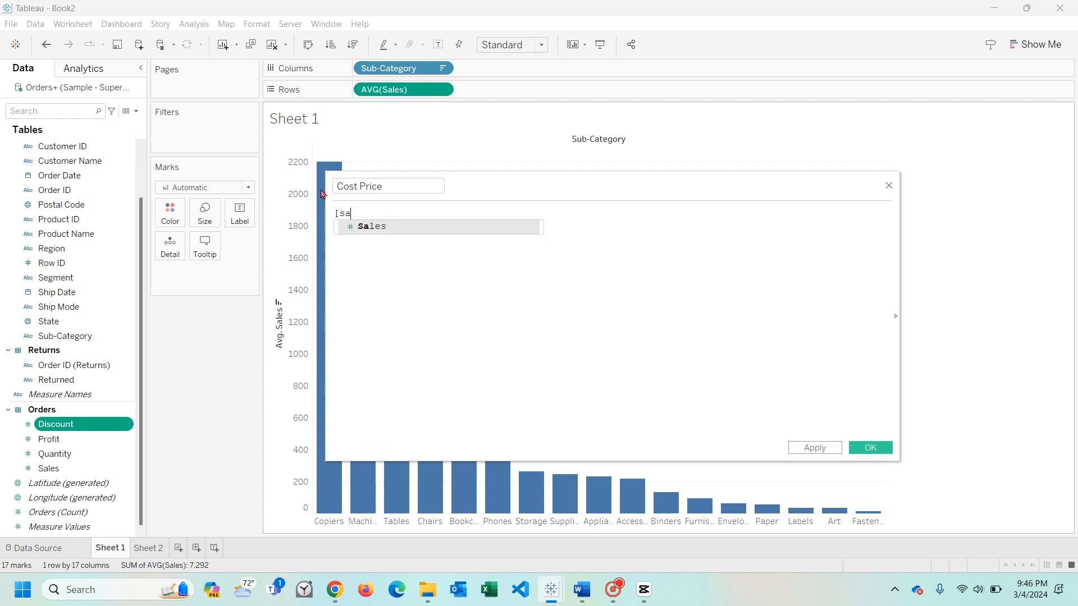
key("Return")
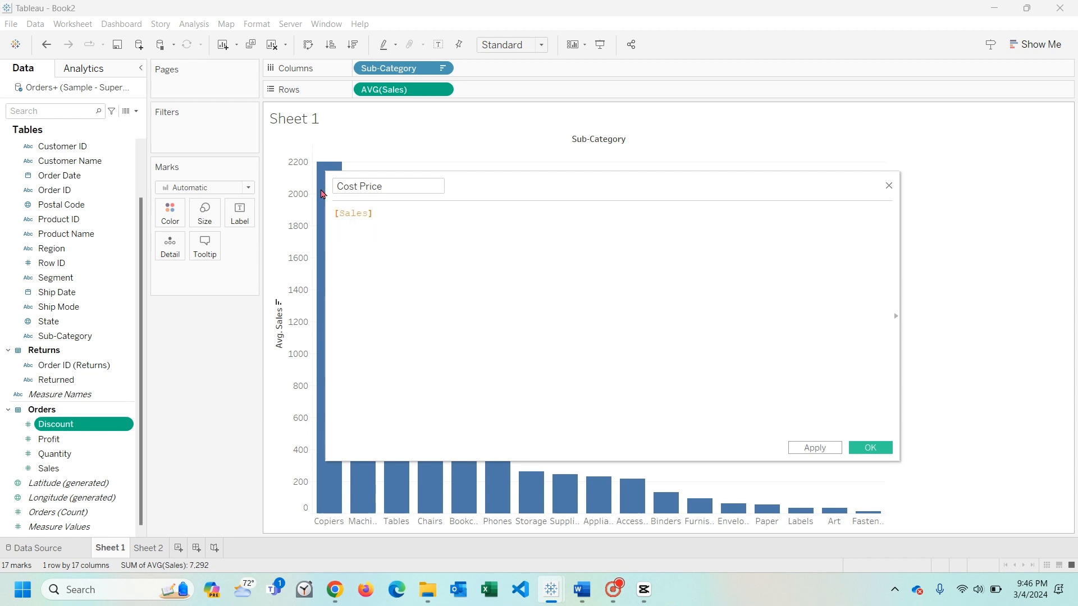
- Complete the Cost Price formula as [Sales]-[Profit], then apply and save the calculated field
type("-")
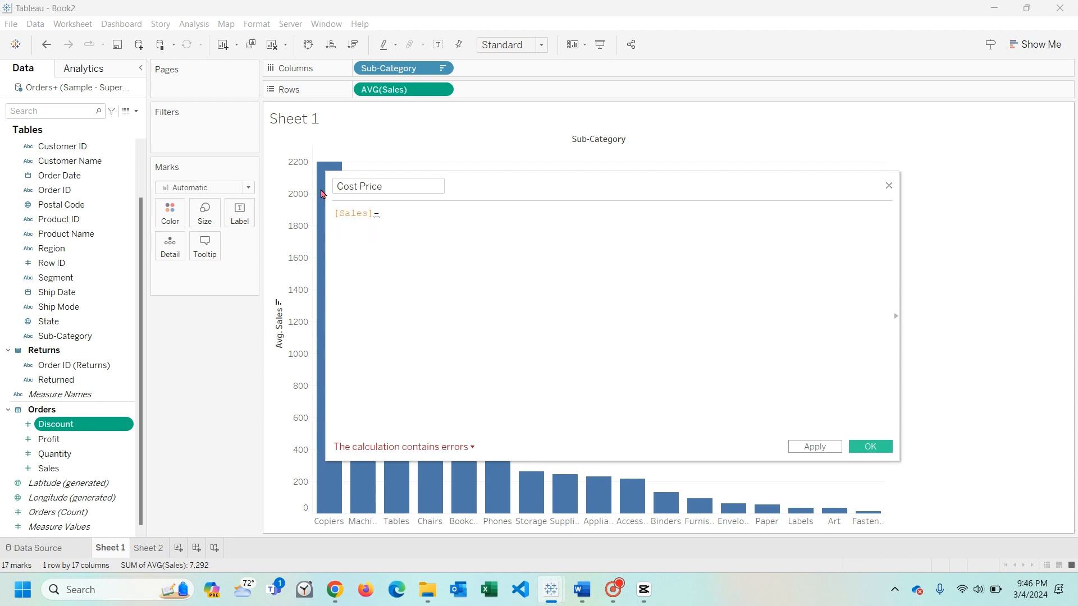
type("[p")
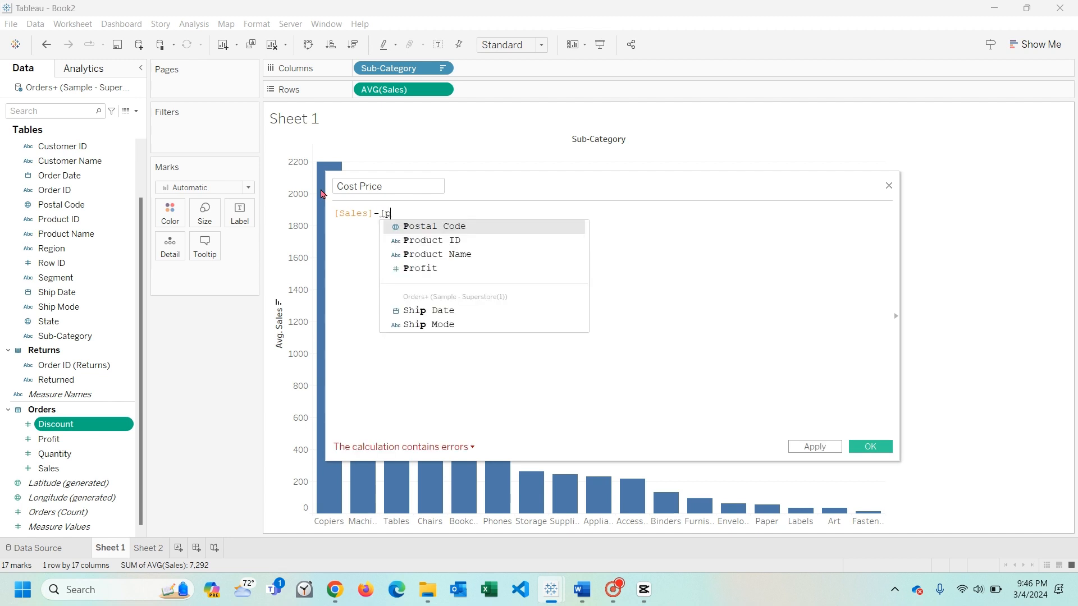
key("Down")
key("Down")
key("Down")
key("Return")
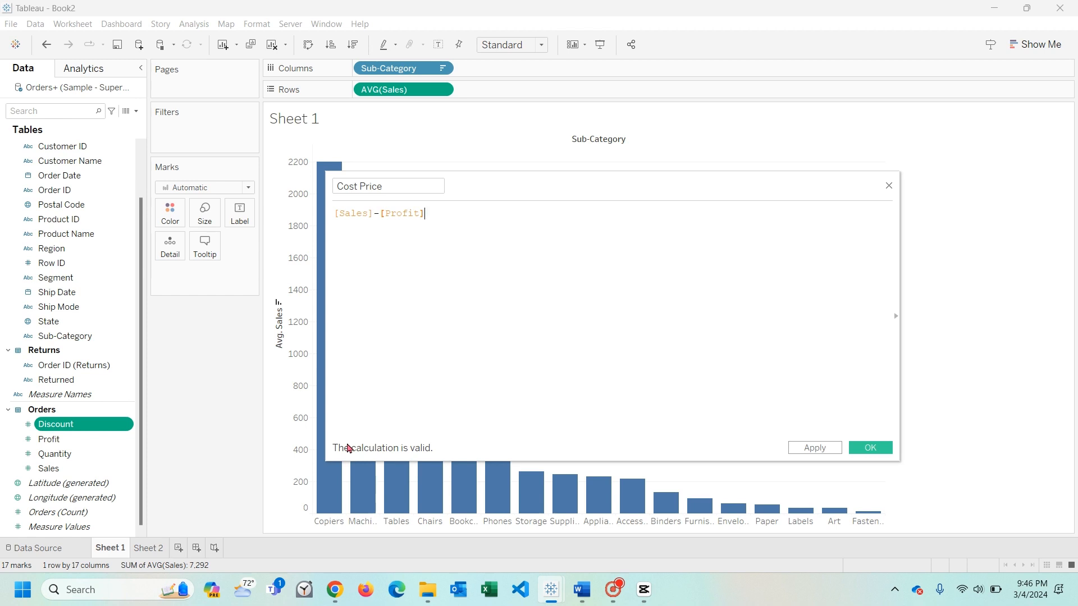
left_click(804, 449)
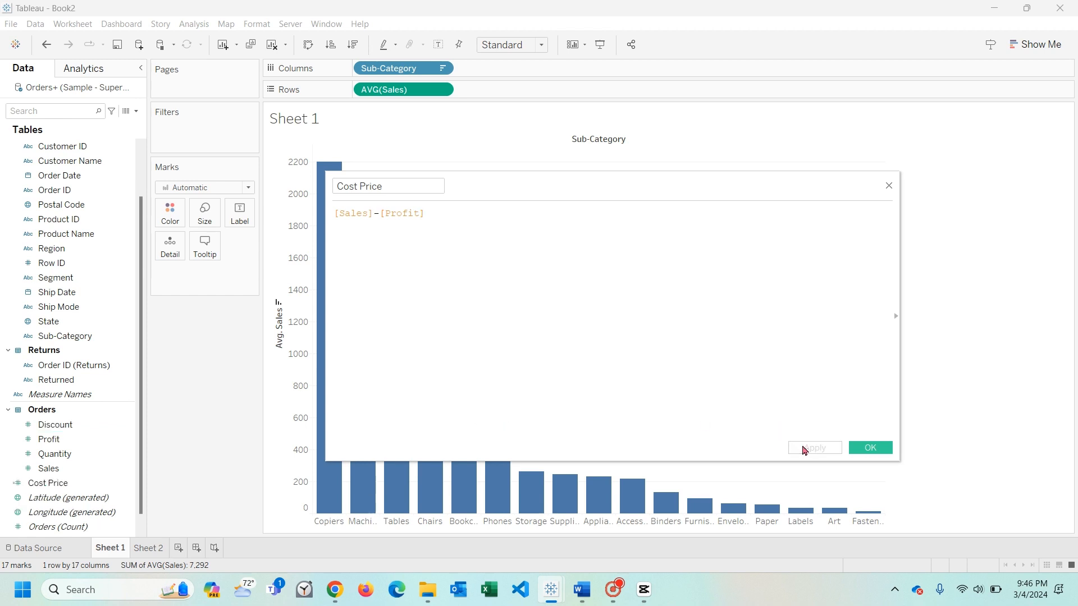
left_click(859, 448)
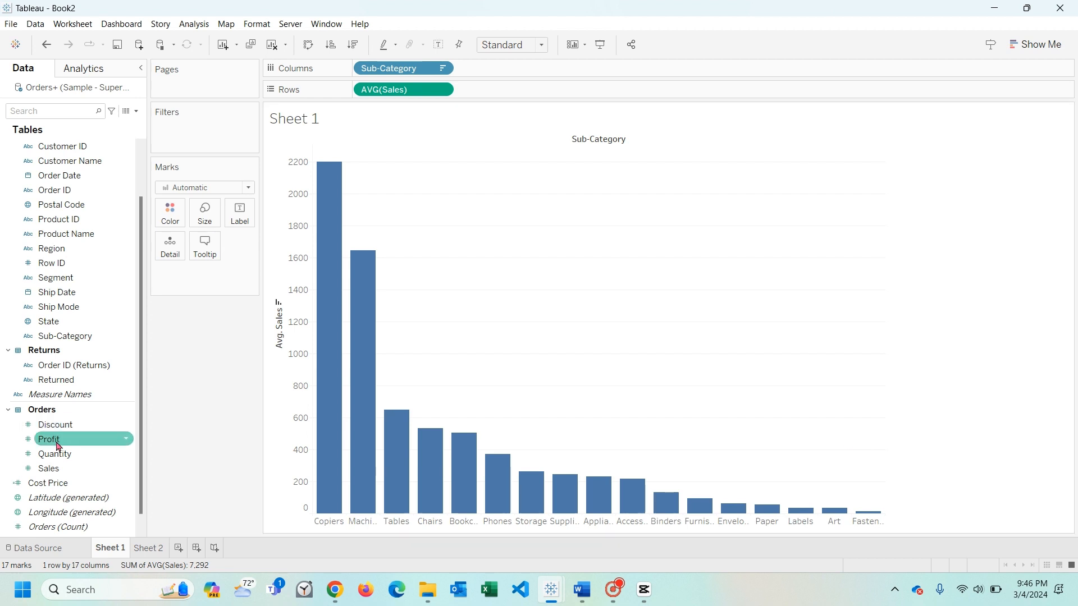
- Add the Cost Price calculated field to the rows of Sheet 1 after average Sales
left_click(64, 484)
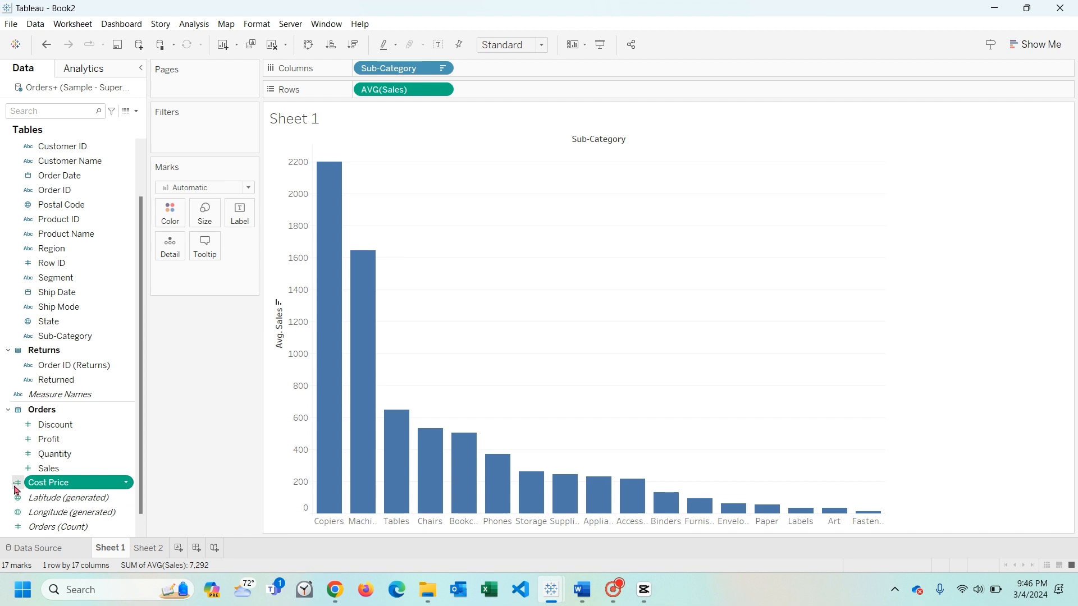
left_click(141, 550)
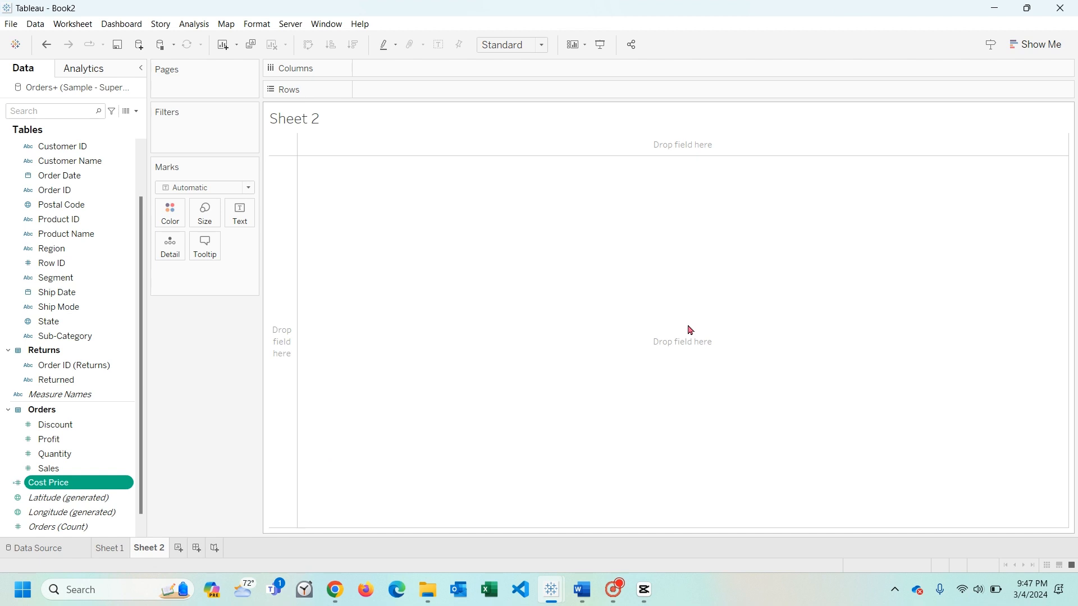
left_click(122, 548)
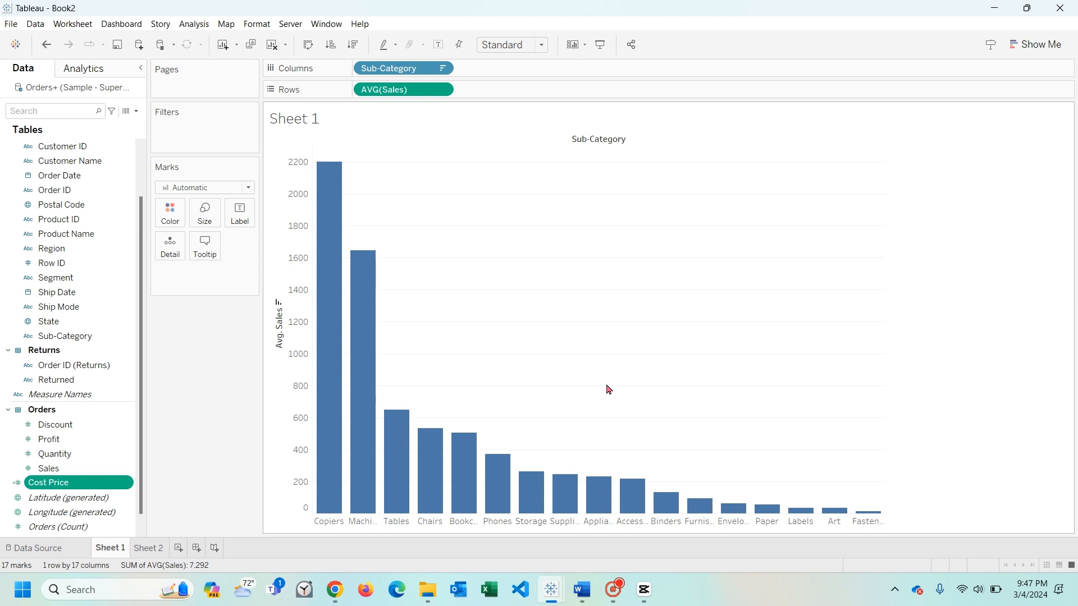
left_click_drag(38, 486, 493, 90)
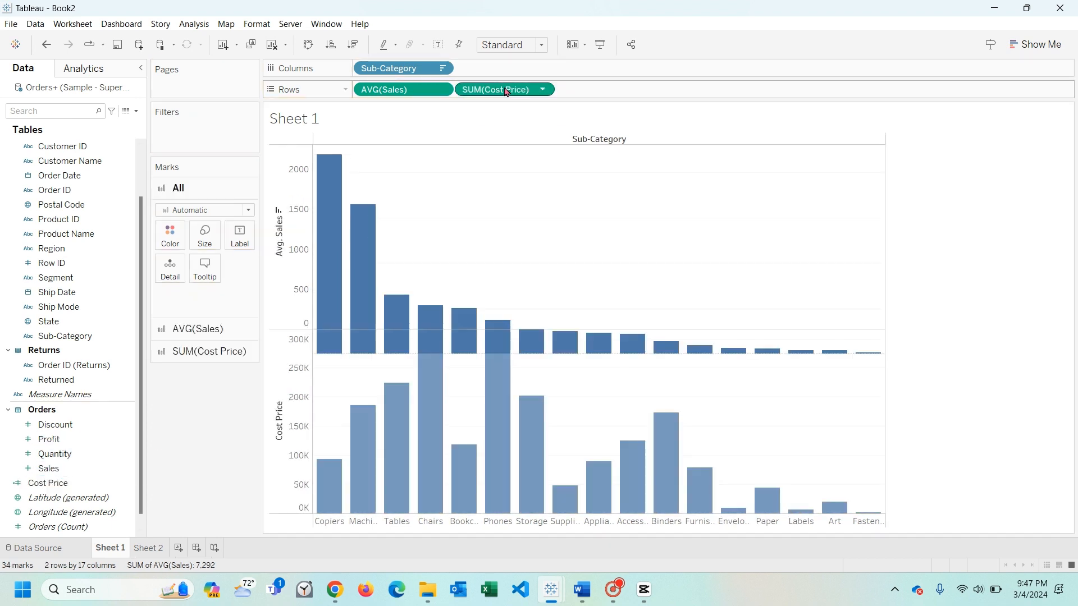
- Change the aggregation of Cost Price in the rows to Average
left_click(542, 90)
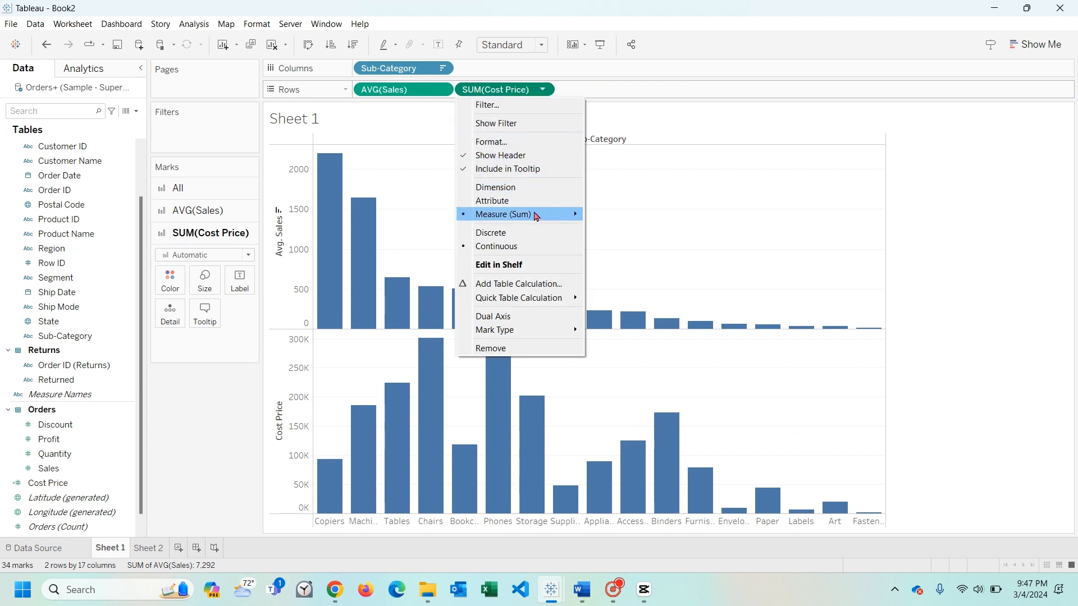
mouse_move(535, 216)
left_click(645, 228)
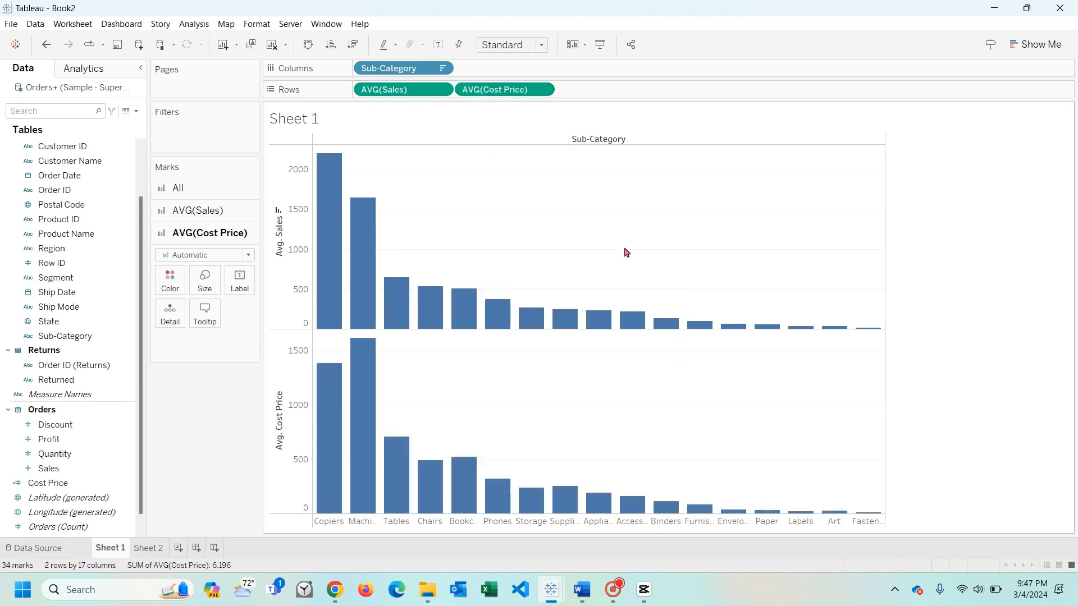
- Compare the average cost price and average sales of the Copiers sub-category in the two charts
mouse_move(333, 500)
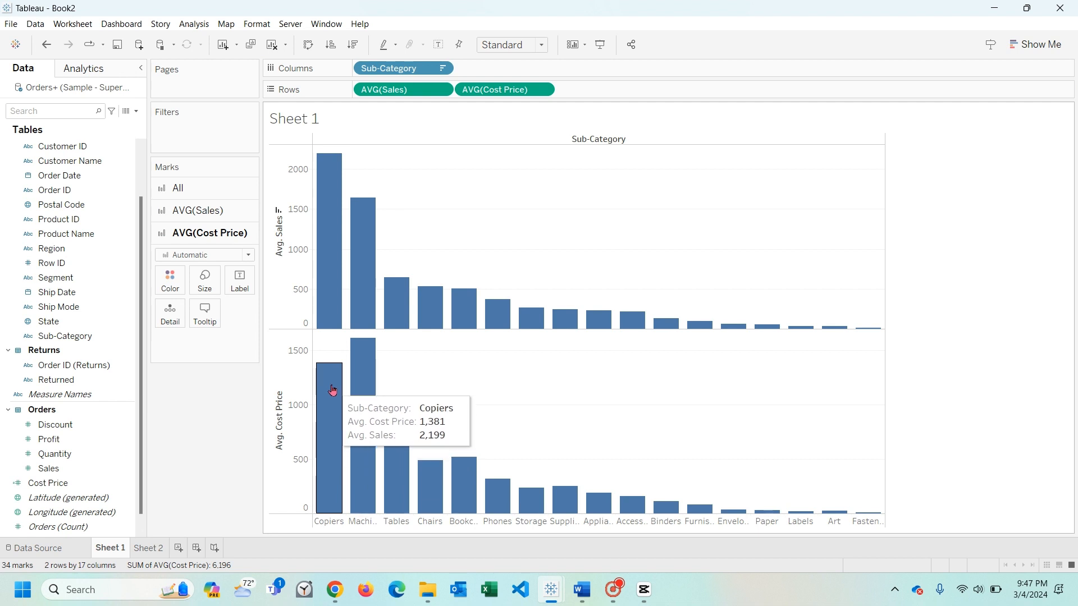
mouse_move(329, 297)
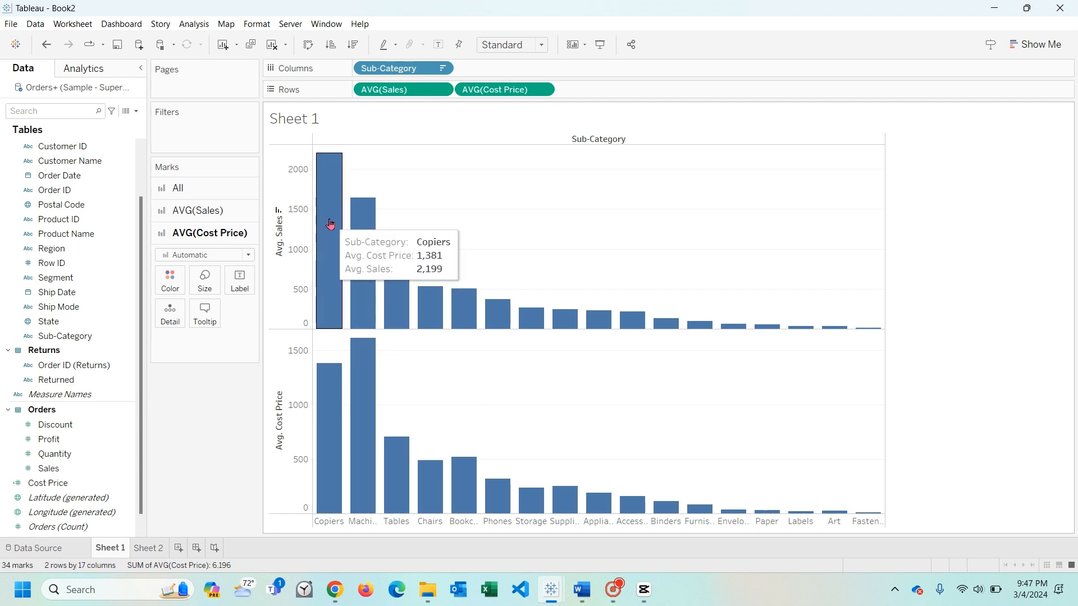
- Change the mark type of the average Cost Price chart on Sheet 1 to Line
mouse_move(373, 486)
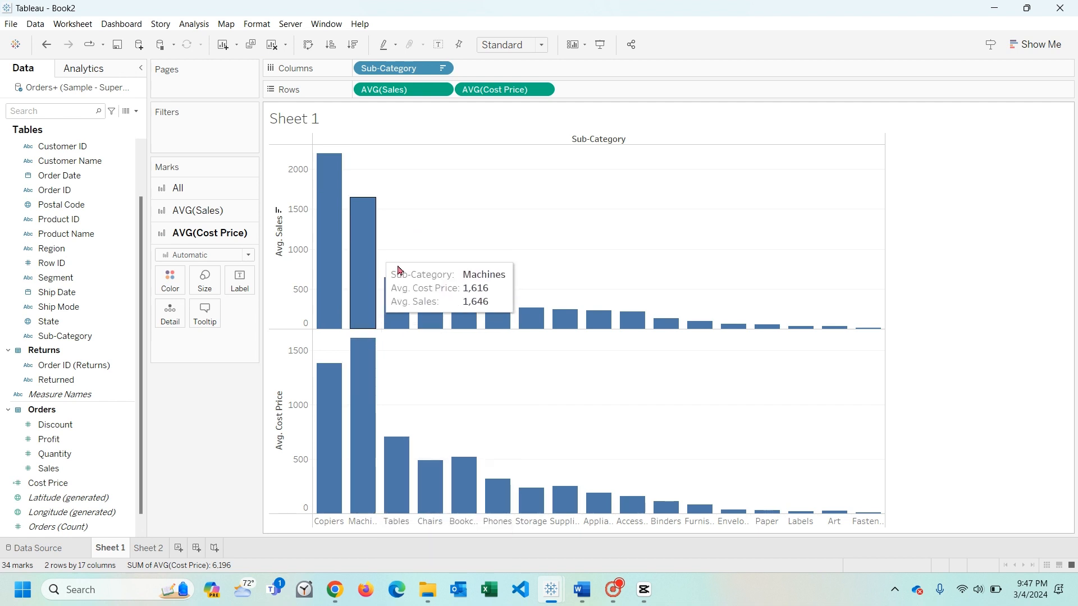
mouse_move(399, 447)
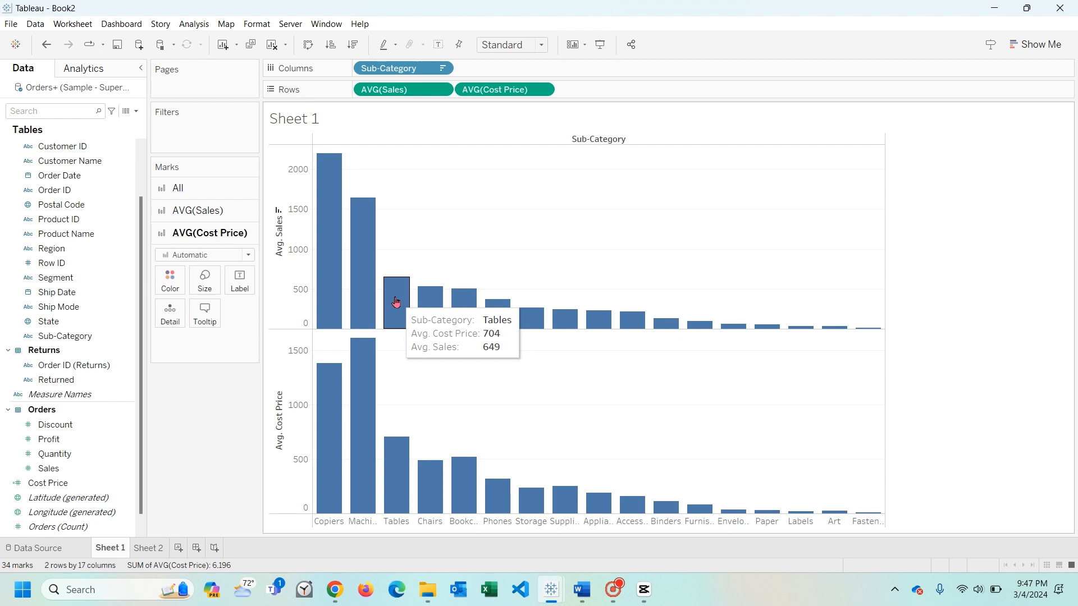
left_click(285, 371)
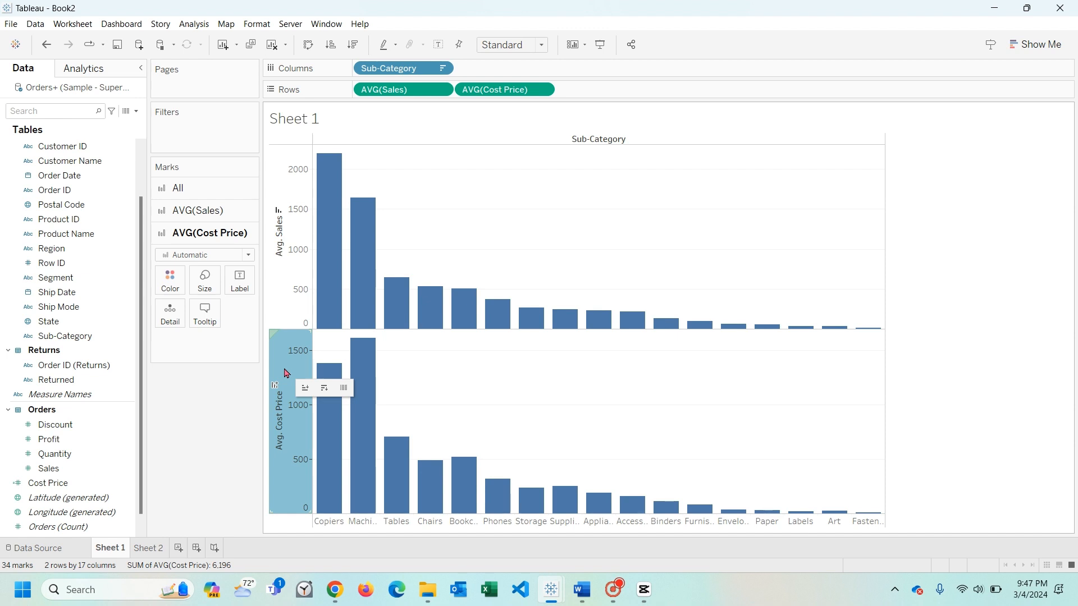
left_click(249, 254)
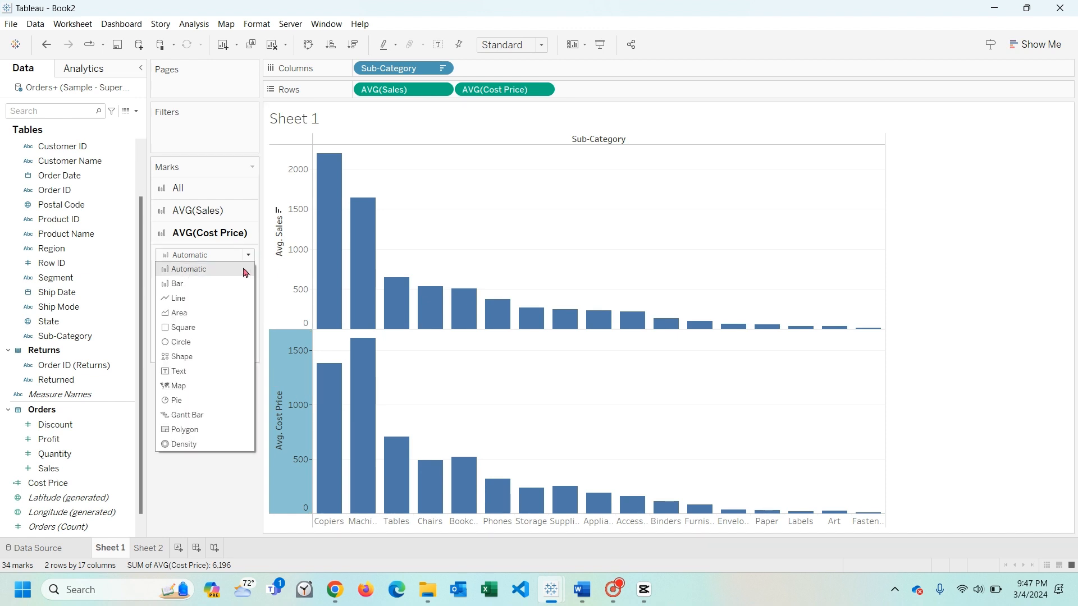
left_click(233, 298)
- Overlay average Cost Price on the average Sales chart as a dual axis
mouse_move(287, 388)
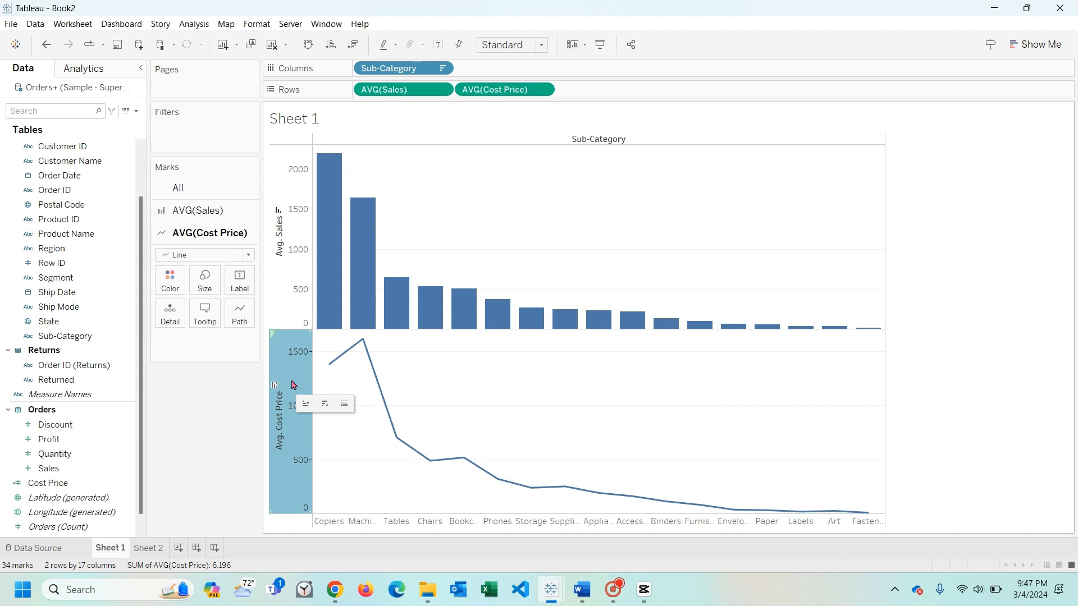
right_click(293, 380)
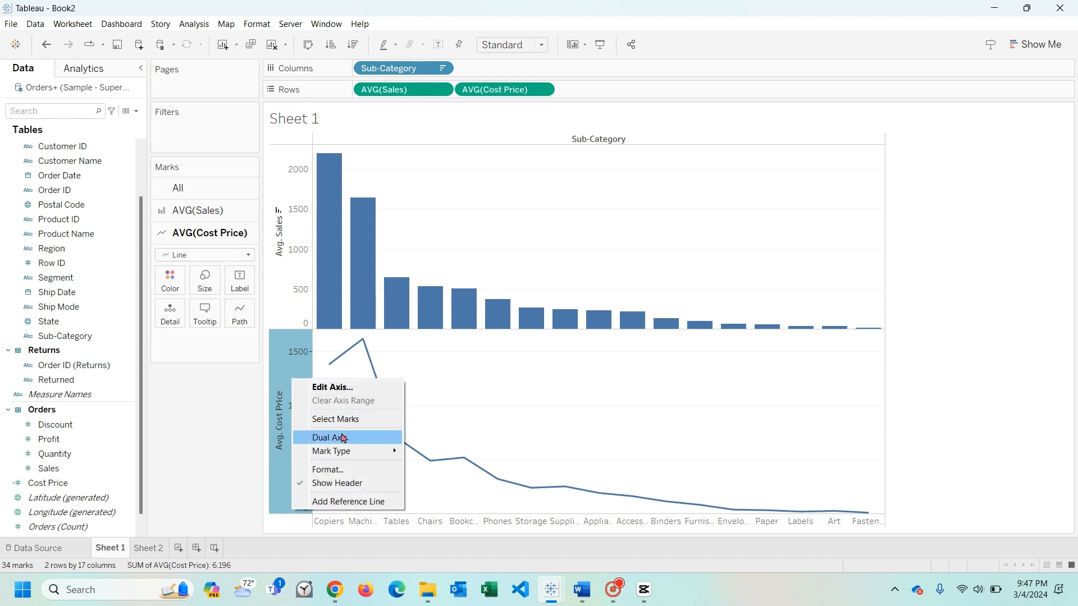
left_click(344, 438)
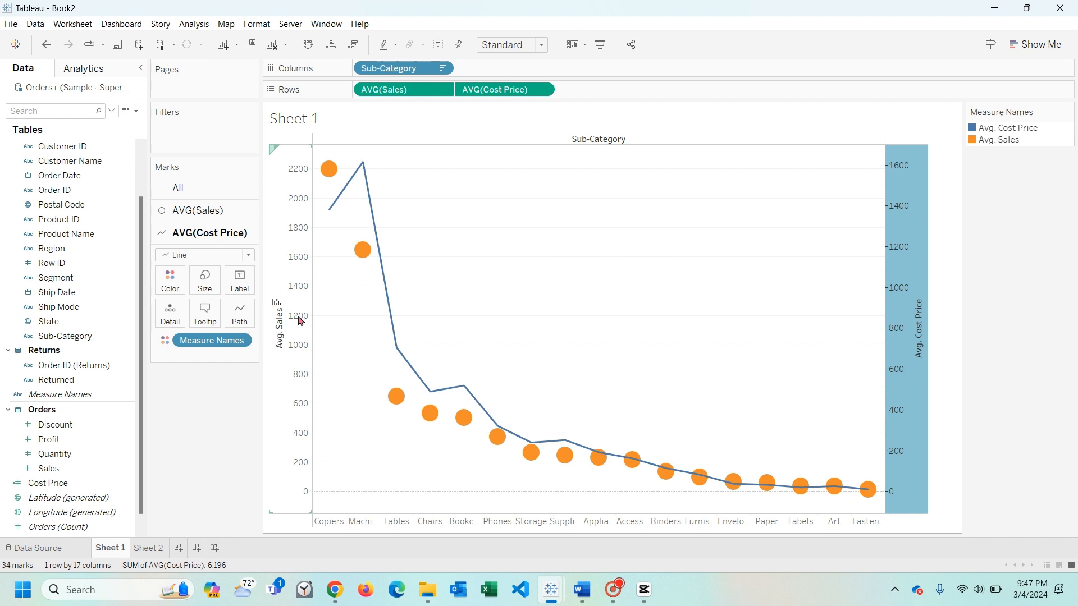
- Set the mark type of average Sales in the dual-axis chart to Bar
left_click(363, 250)
left_click(247, 232)
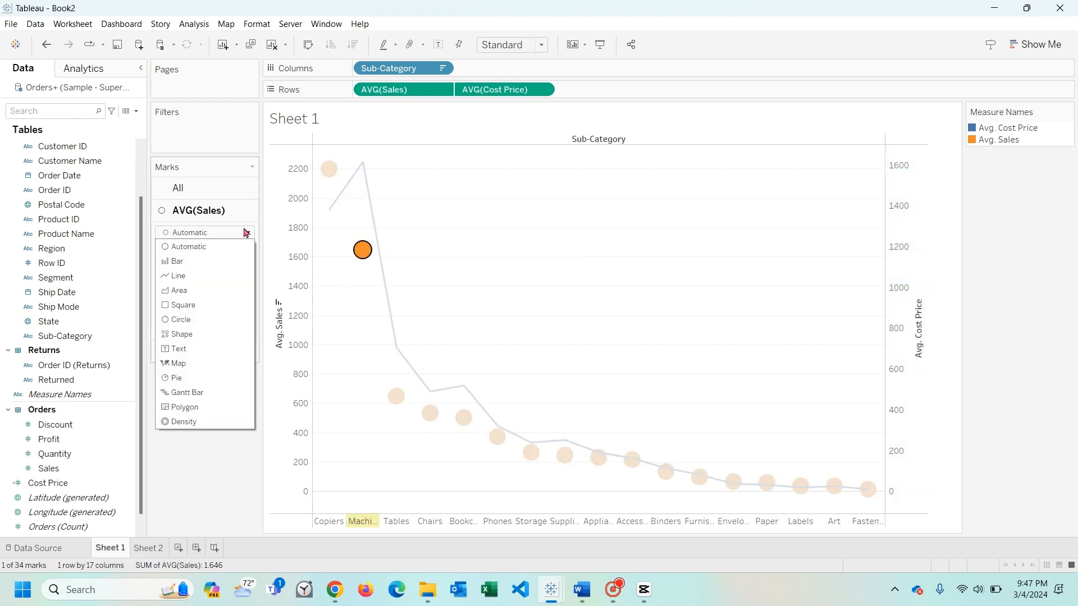
left_click(235, 261)
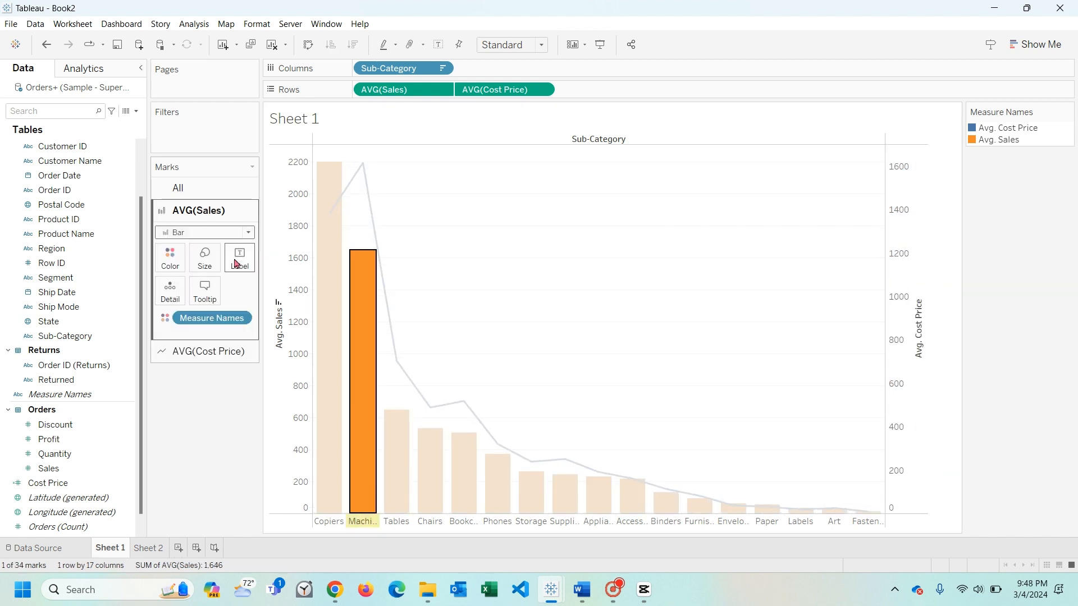
left_click(466, 283)
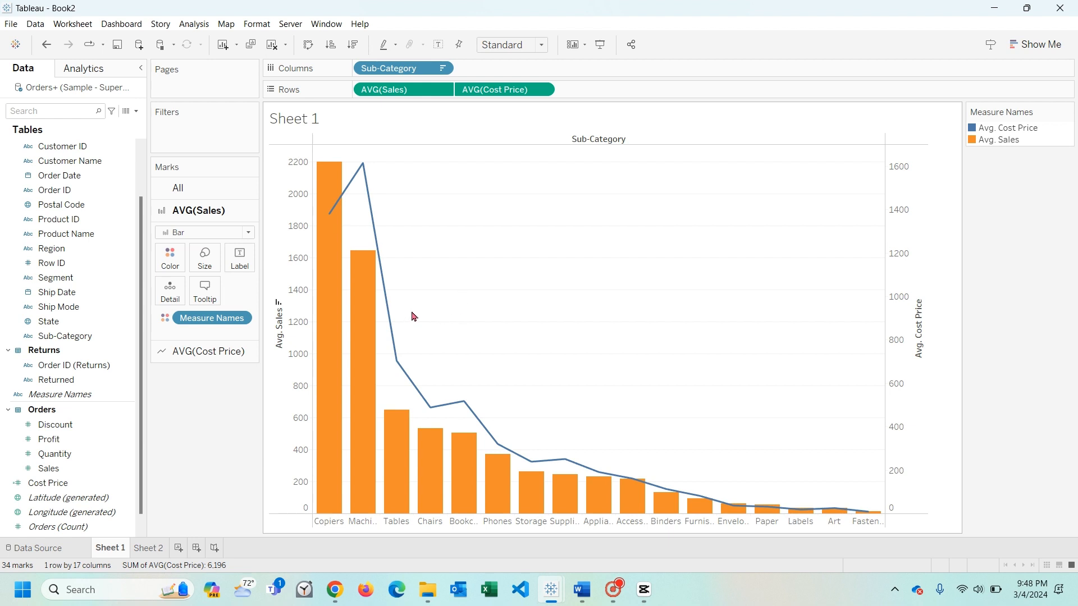
- Compare the average sales bars with the average cost price line for Copiers and Machines
mouse_move(399, 384)
mouse_move(354, 182)
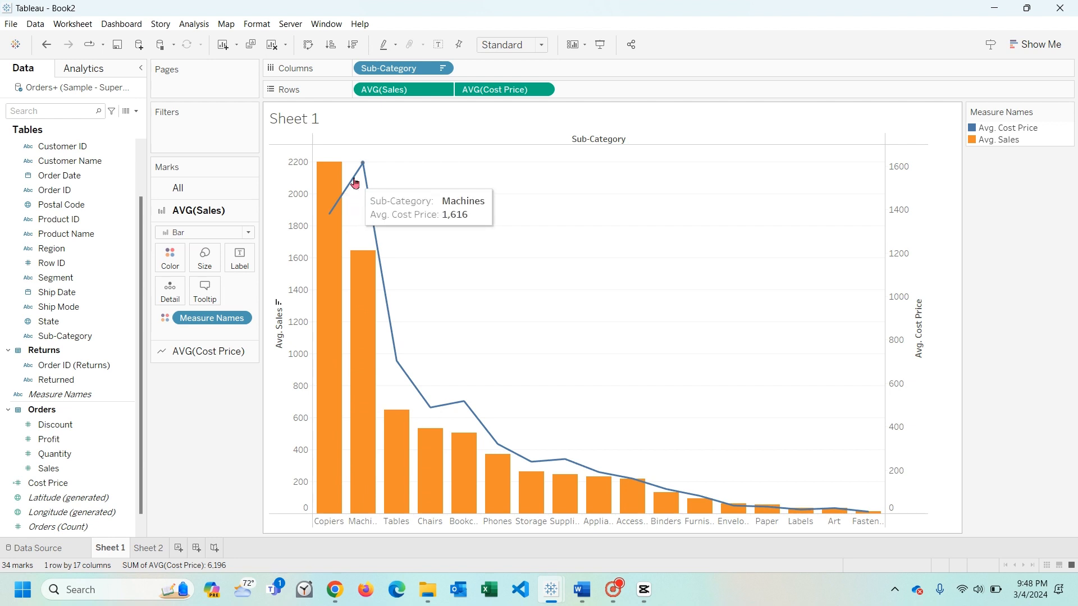
left_click(329, 378)
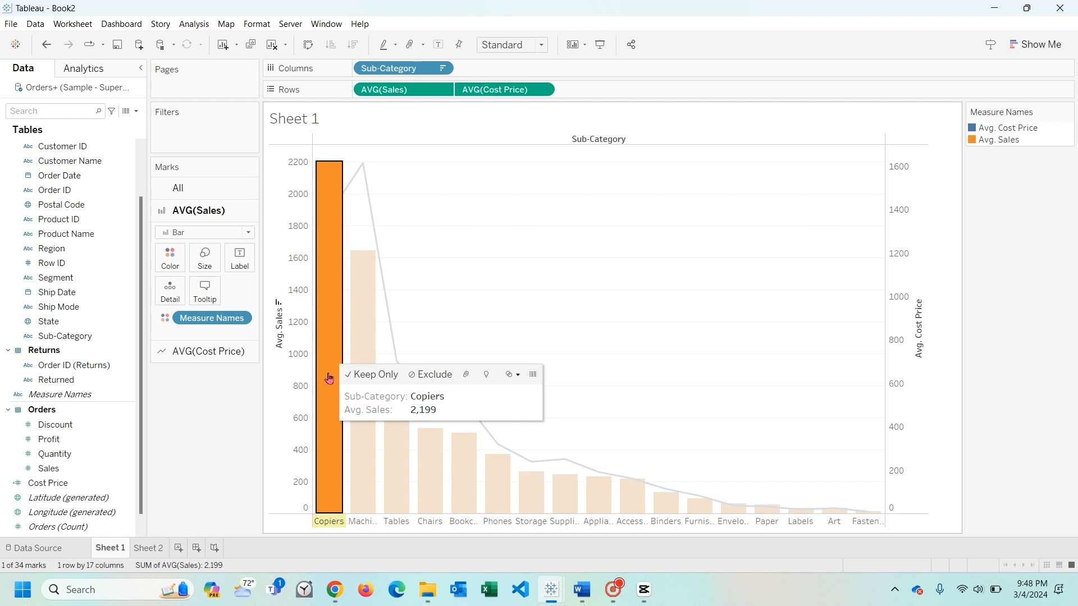
left_click(402, 214)
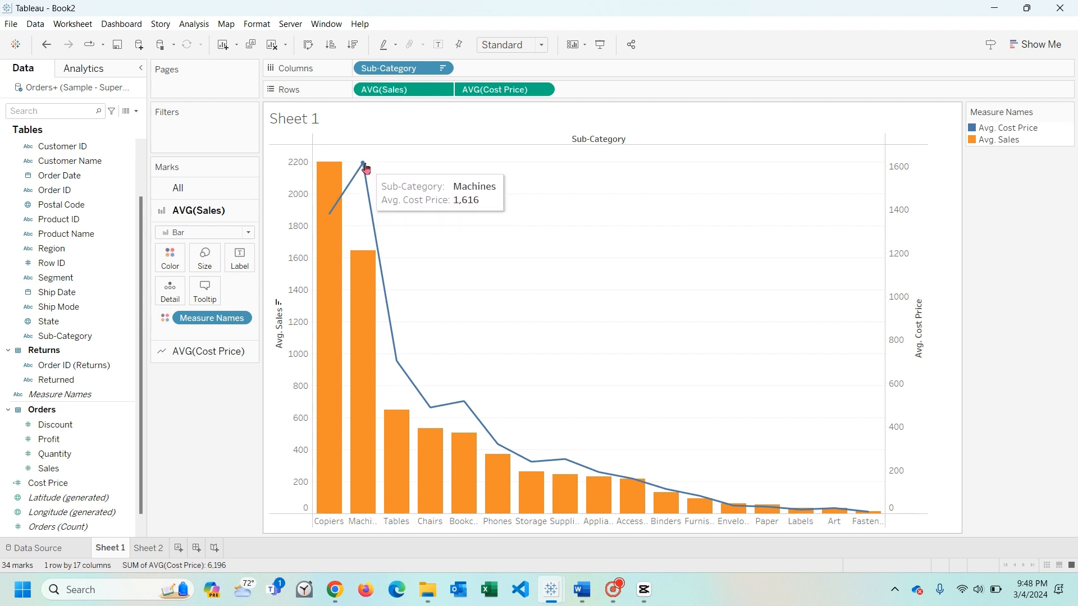
left_click(333, 415)
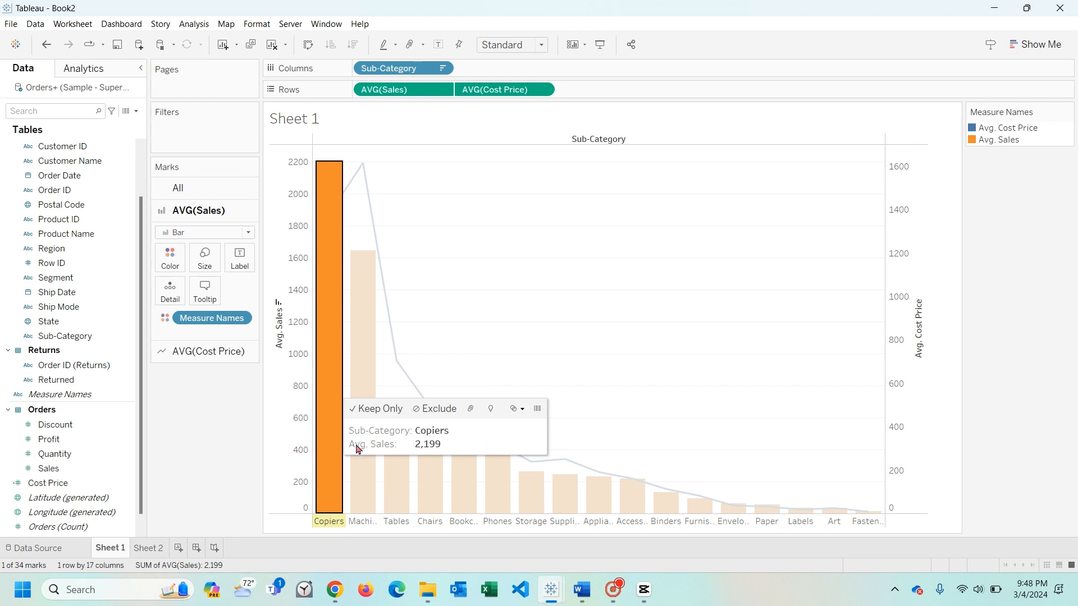
left_click(340, 207)
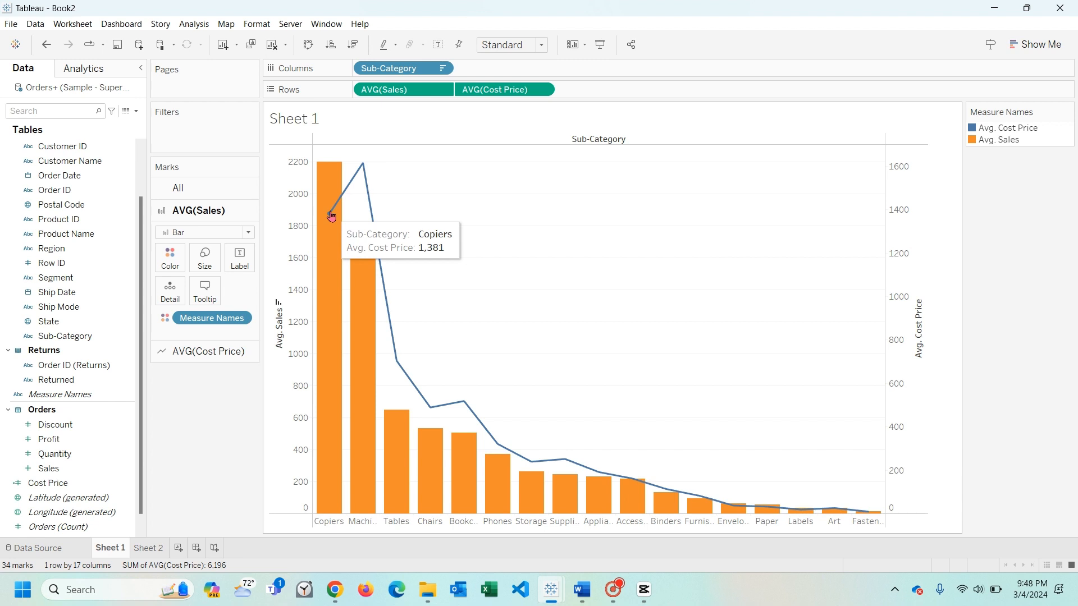
left_click(331, 182)
left_click(431, 269)
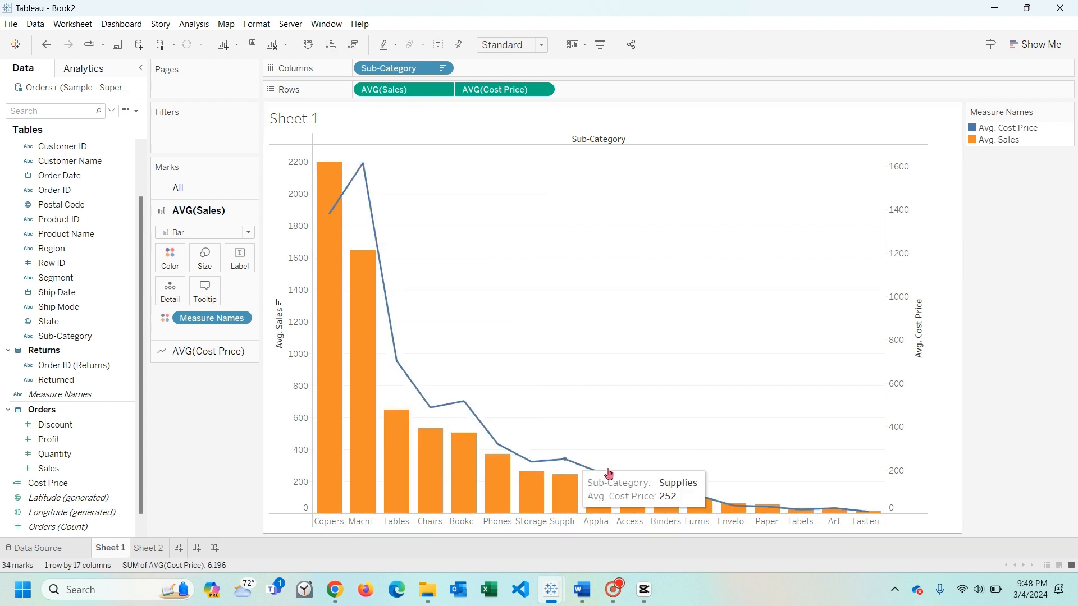
- Build a chart on Sheet 2 with Profit and Cost Price in the rows and Sub-Category in the columns
left_click(146, 549)
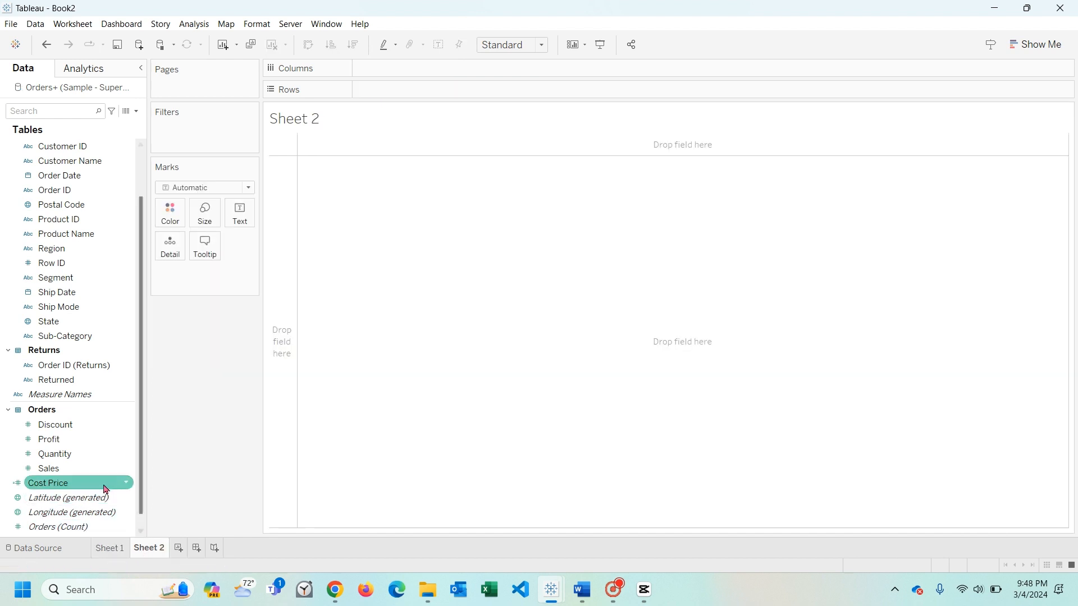
left_click(52, 471)
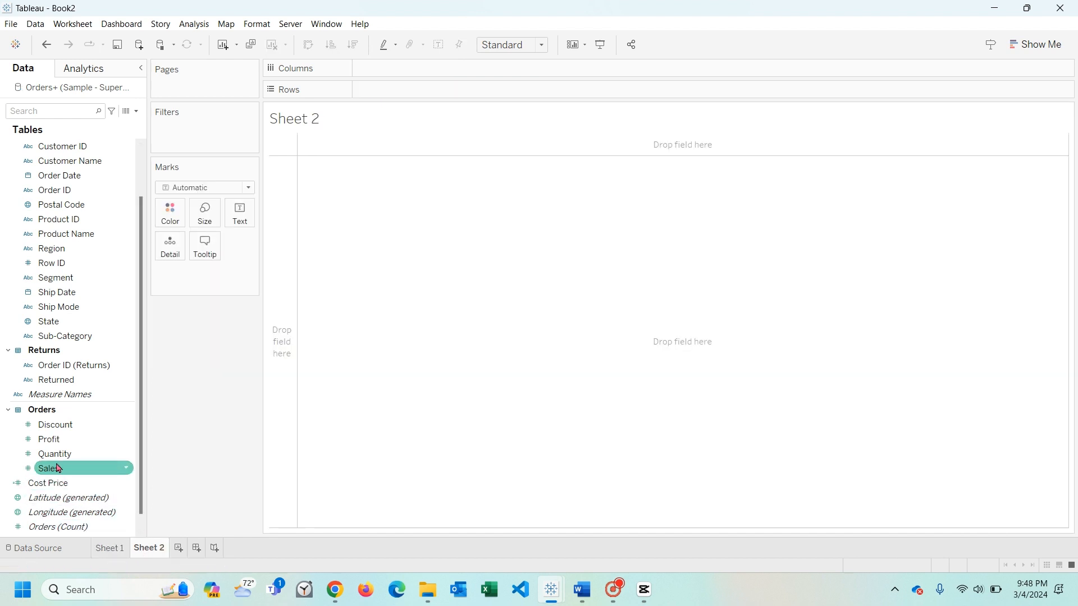
left_click_drag(50, 440, 443, 98)
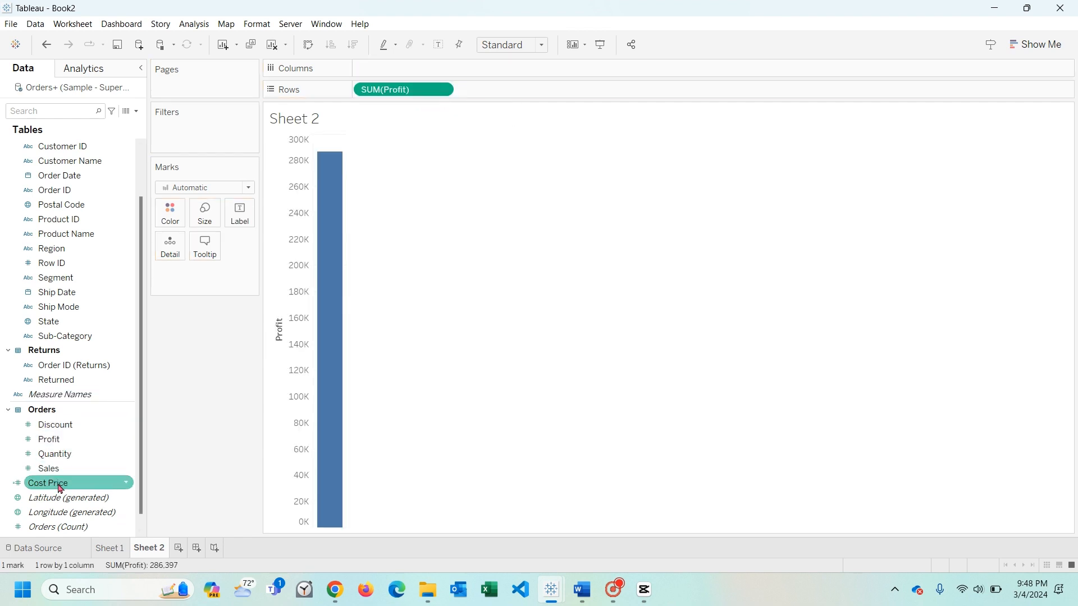
left_click_drag(53, 484, 505, 91)
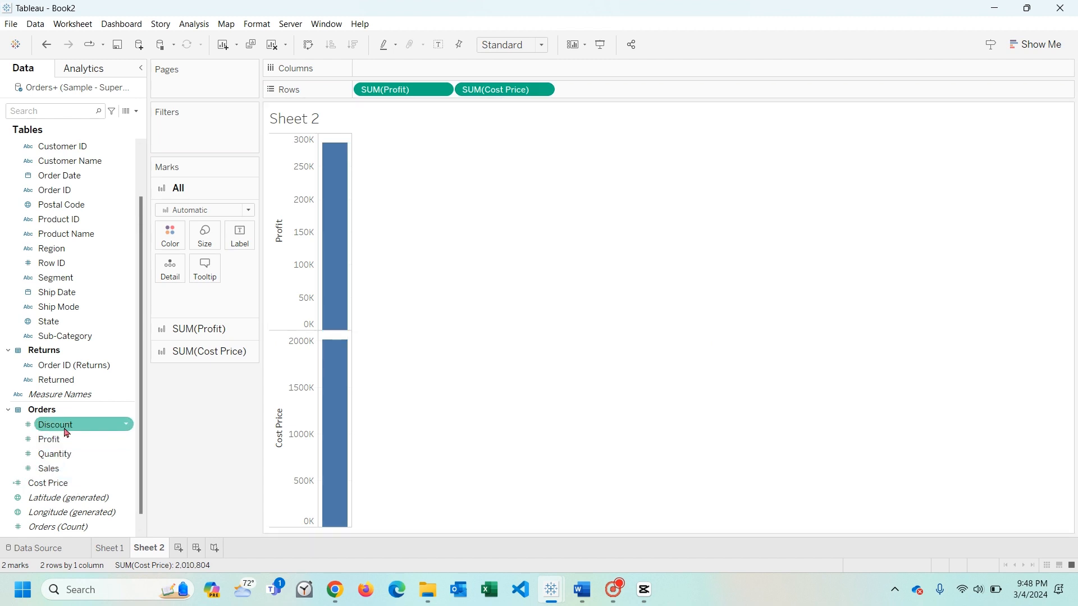
left_click_drag(73, 335, 424, 73)
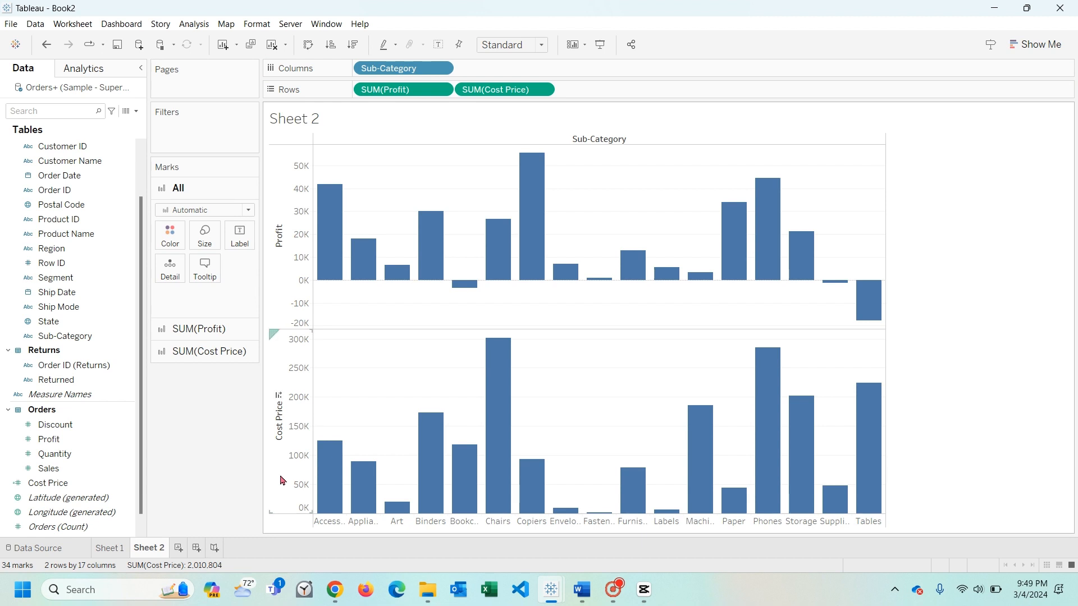
- Change the mark type of the Cost Price chart on Sheet 2 to Area
left_click(337, 485)
left_click(248, 255)
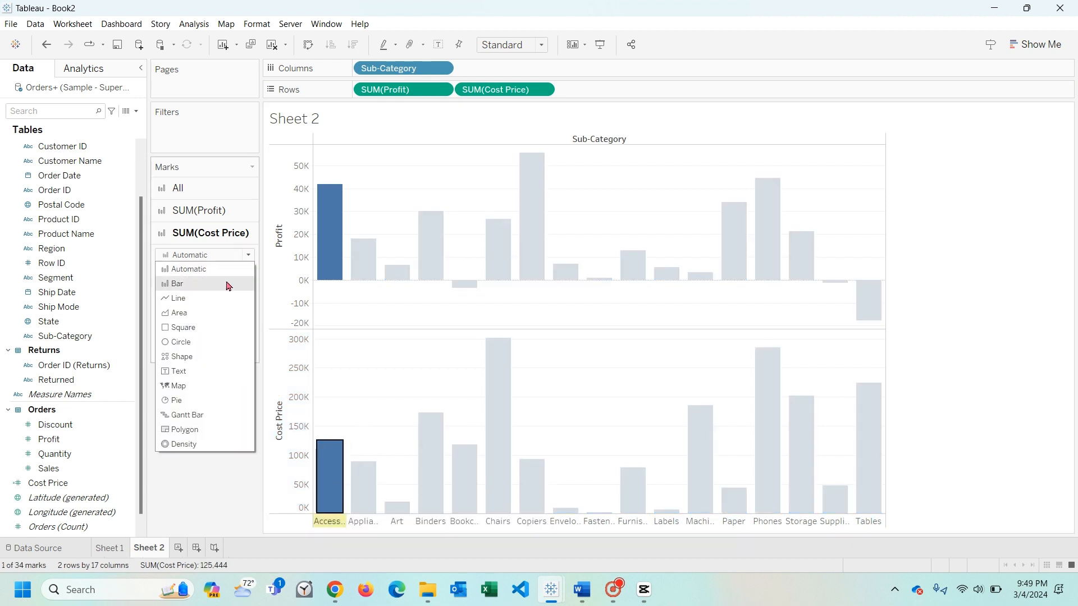
left_click(224, 312)
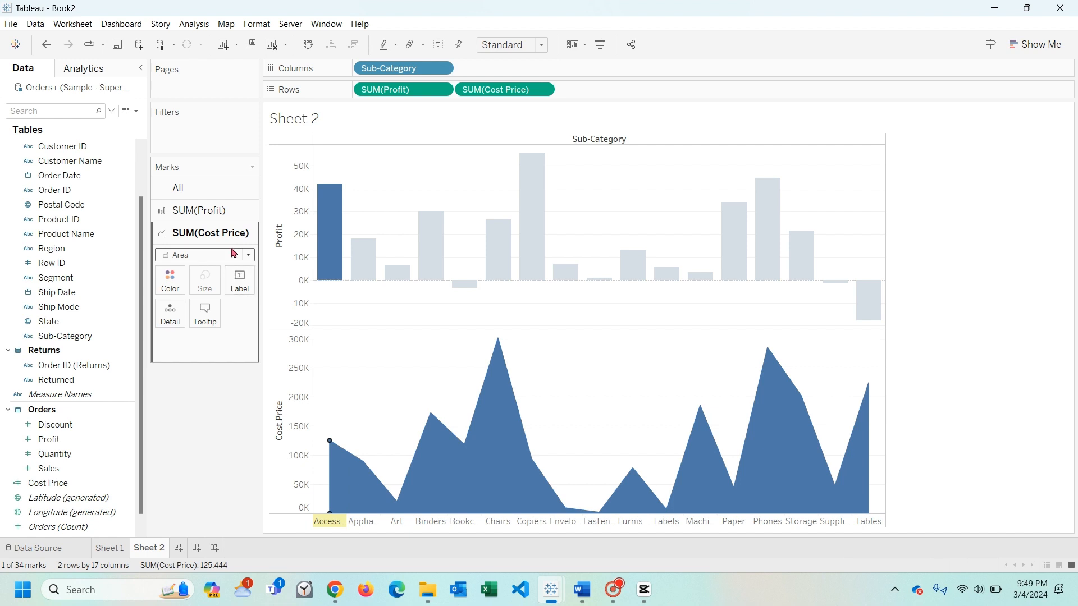
- Overlay Cost Price on the Profit chart of Sheet 2 as a dual axis
left_click(340, 255)
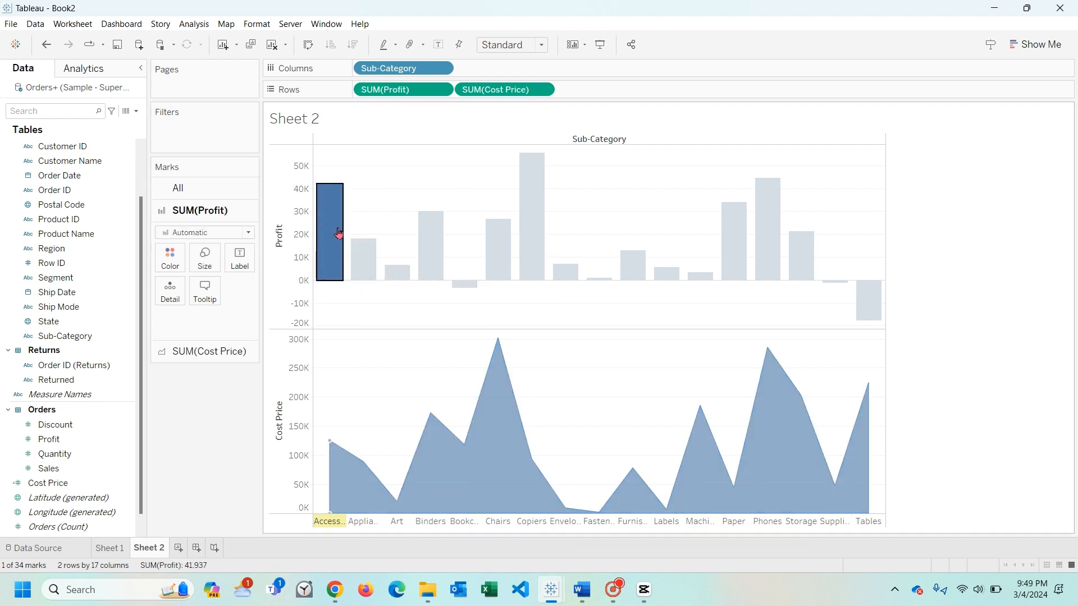
left_click(280, 374)
right_click(281, 374)
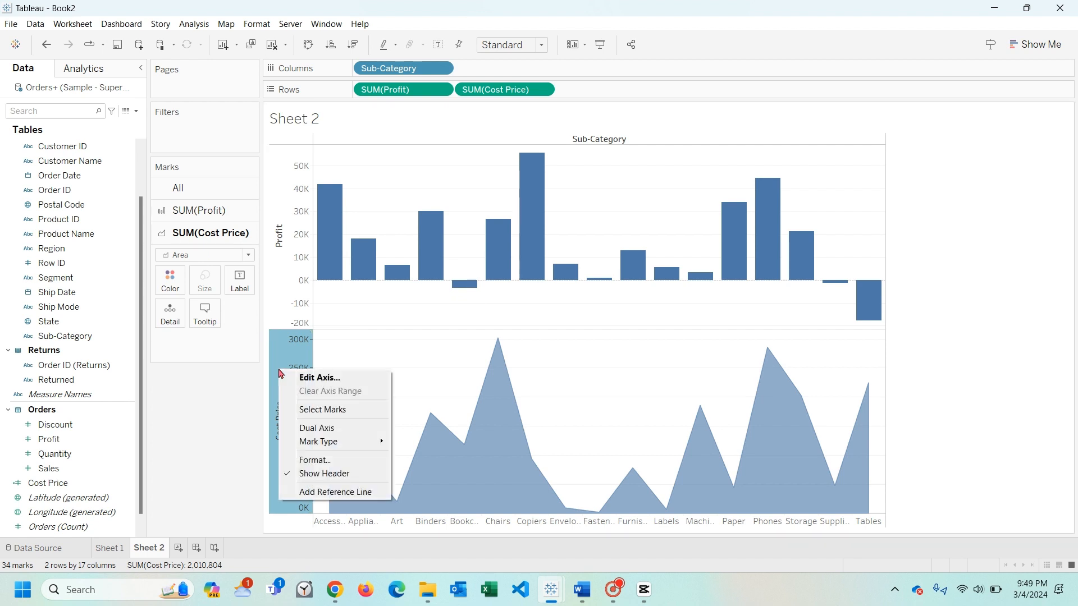
left_click(331, 431)
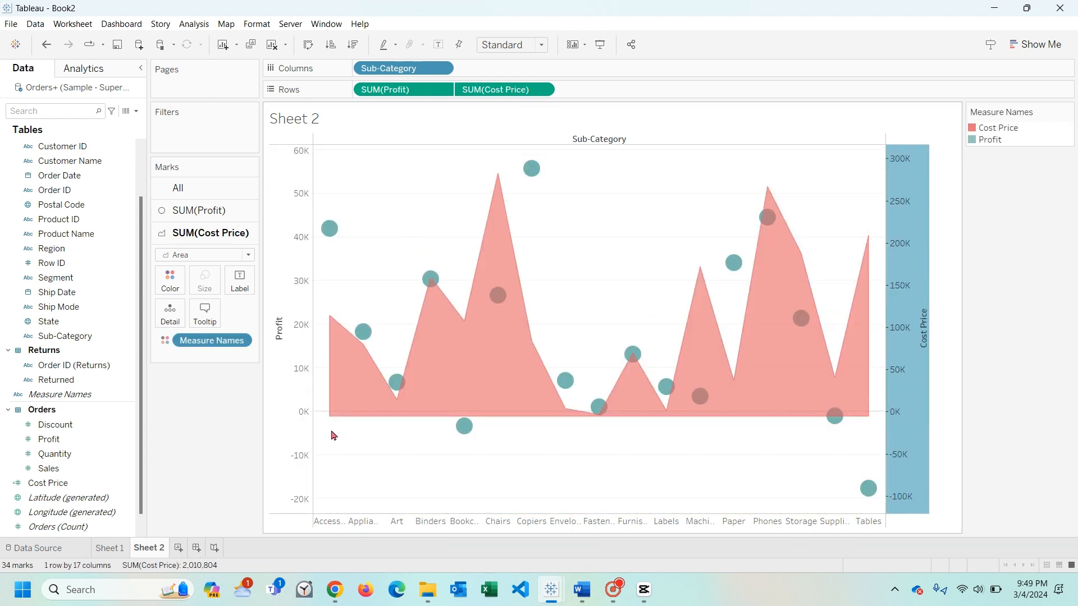
- Set the mark type of Profit in the Sheet 2 dual-axis chart to Bar
left_click(328, 230)
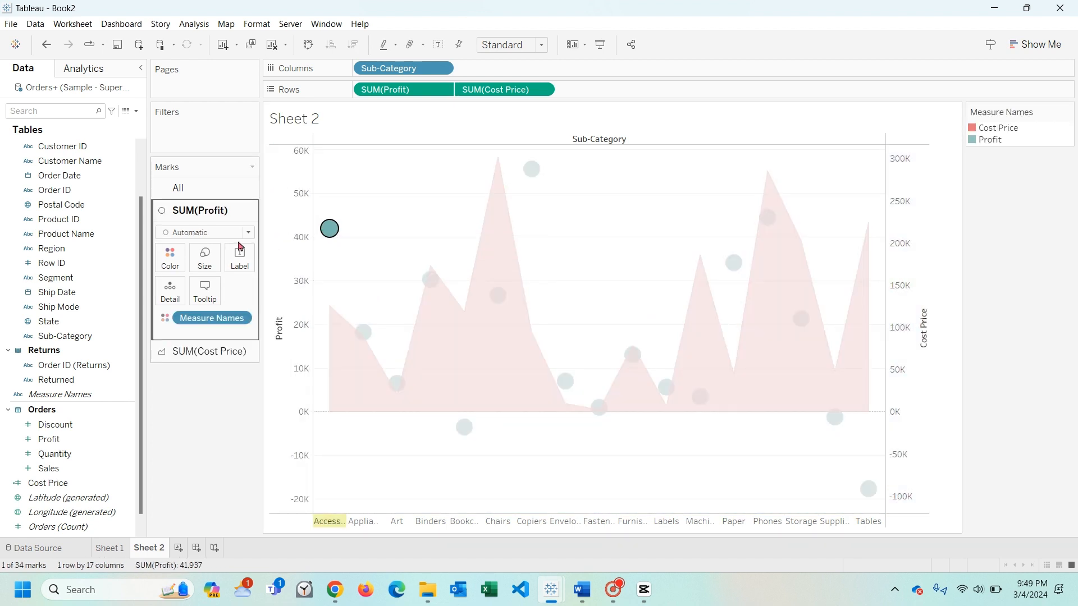
left_click(248, 232)
left_click(217, 267)
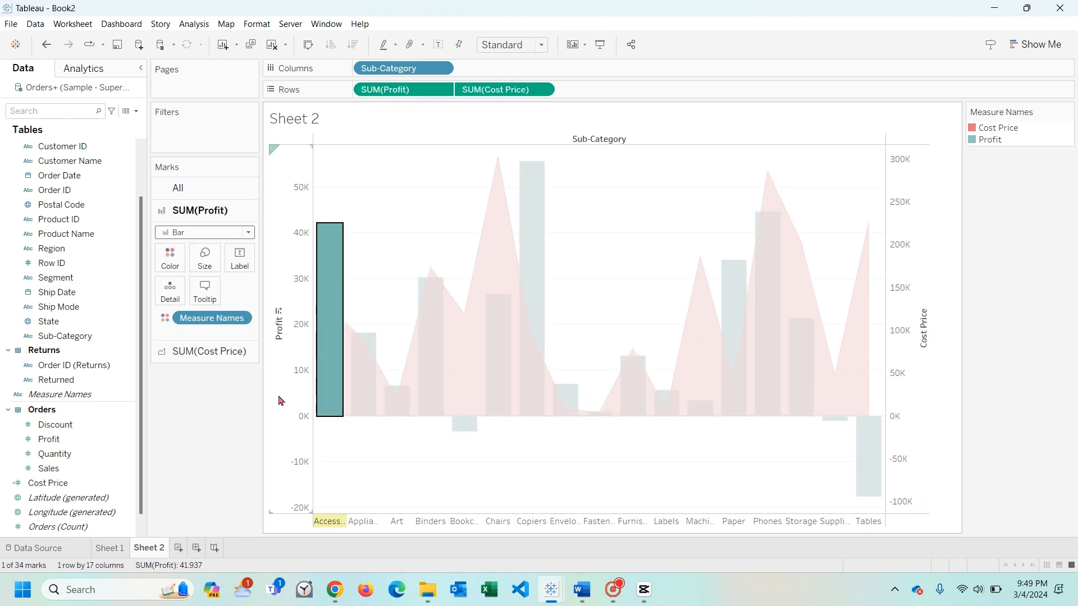
left_click(378, 246)
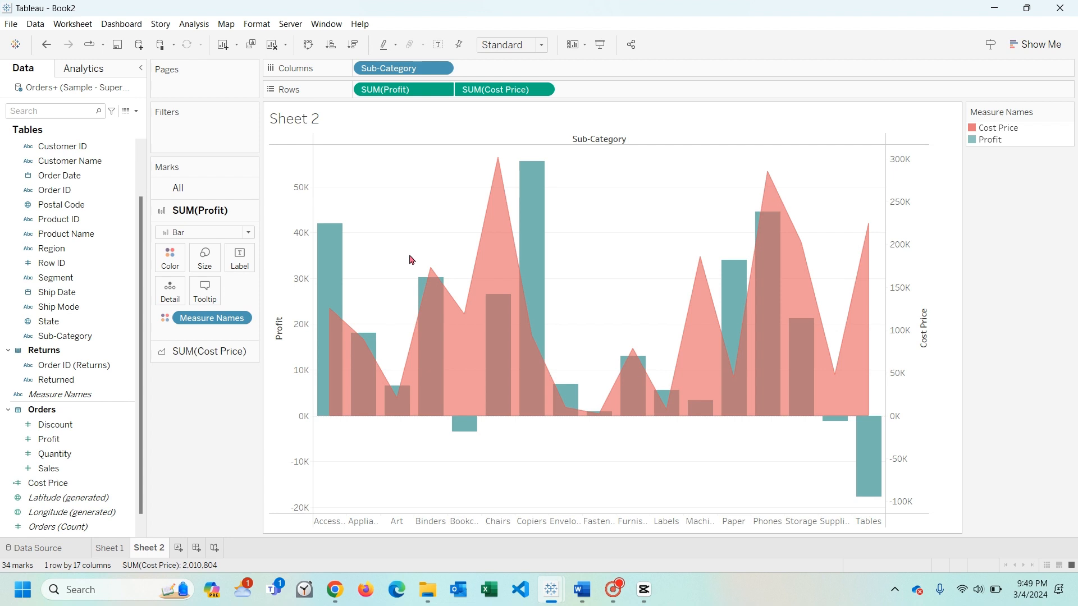
- Examine the cost price of Bookcases and compare cost price with profit for Accessories
left_click(461, 338)
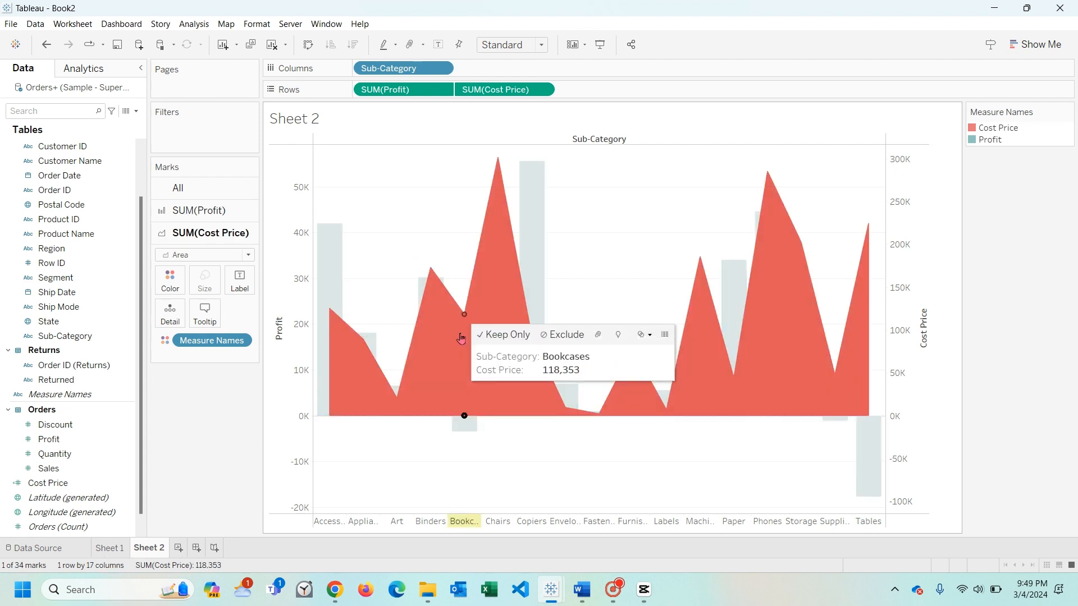
left_click(390, 272)
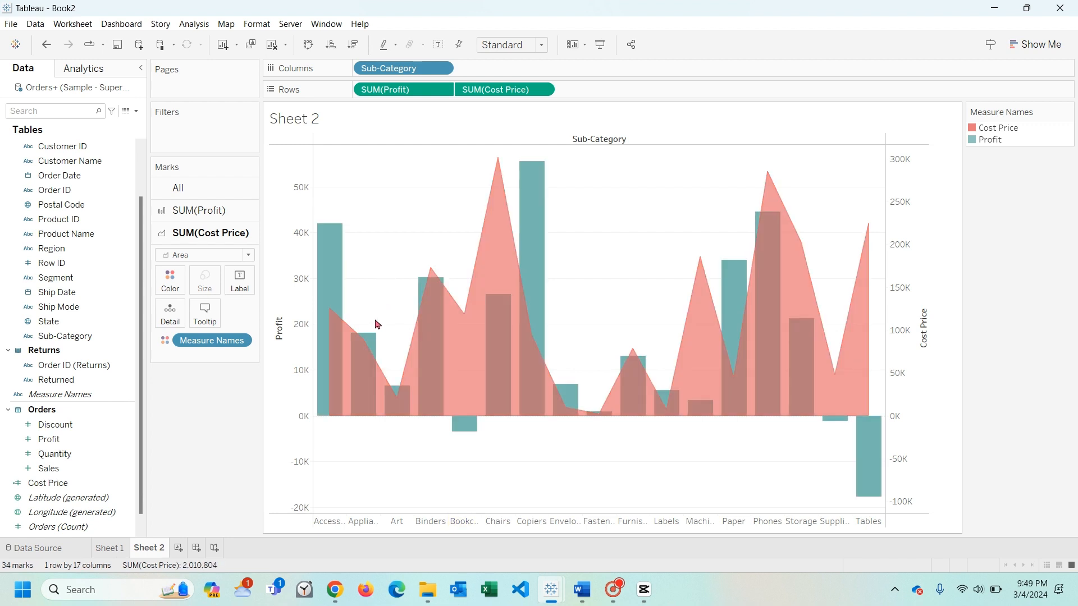
mouse_move(332, 311)
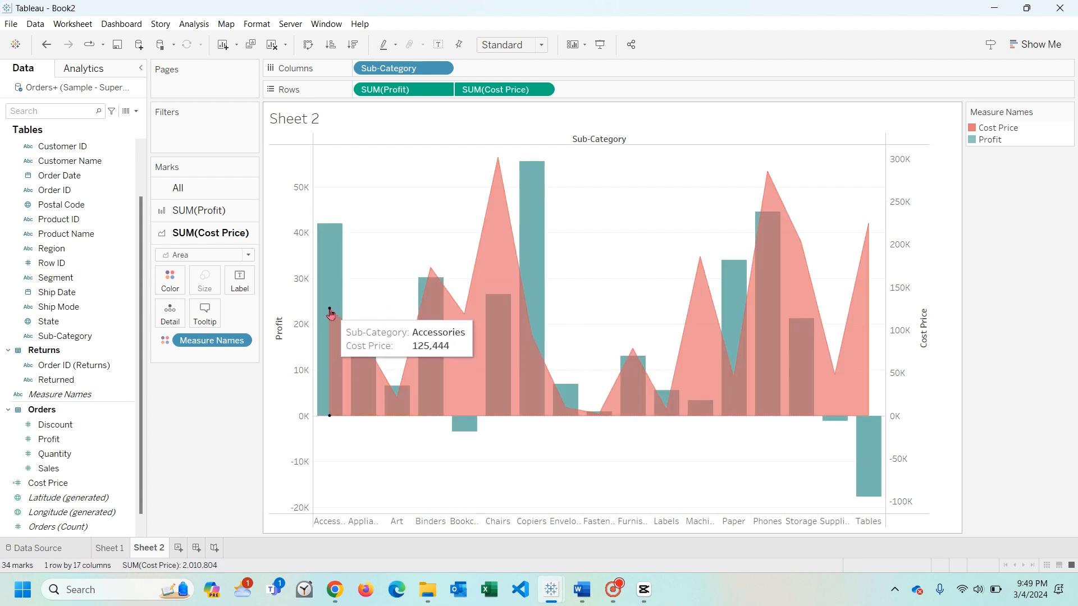
mouse_move(331, 261)
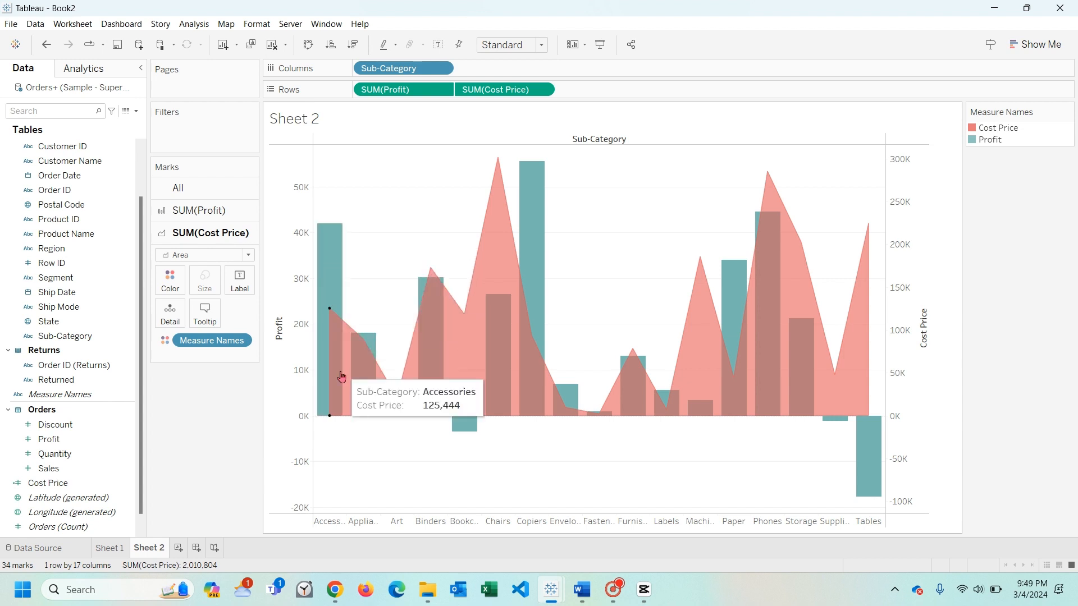
- Widen the sub-category columns to fit their full names and inspect the cost price of Chairs
left_click_drag(349, 518, 368, 518)
mouse_move(348, 342)
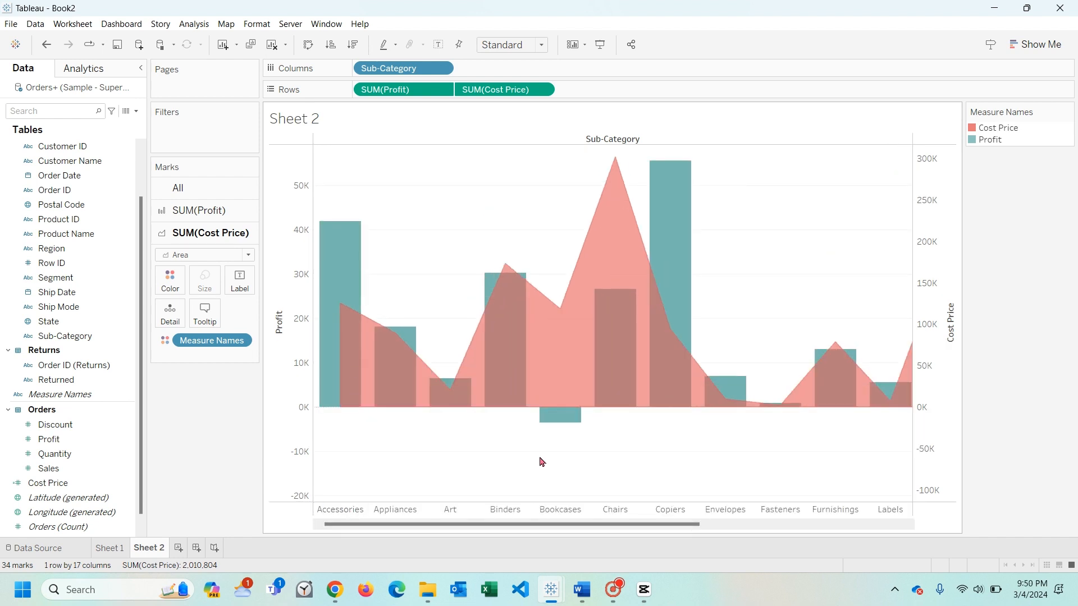
mouse_move(573, 378)
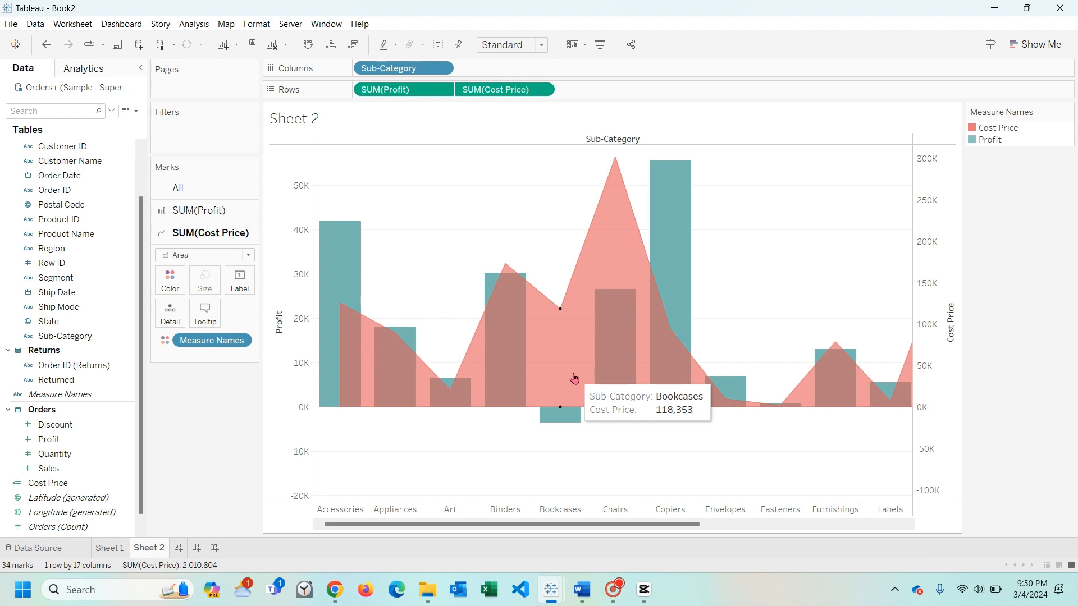
left_click(616, 188)
left_click(562, 188)
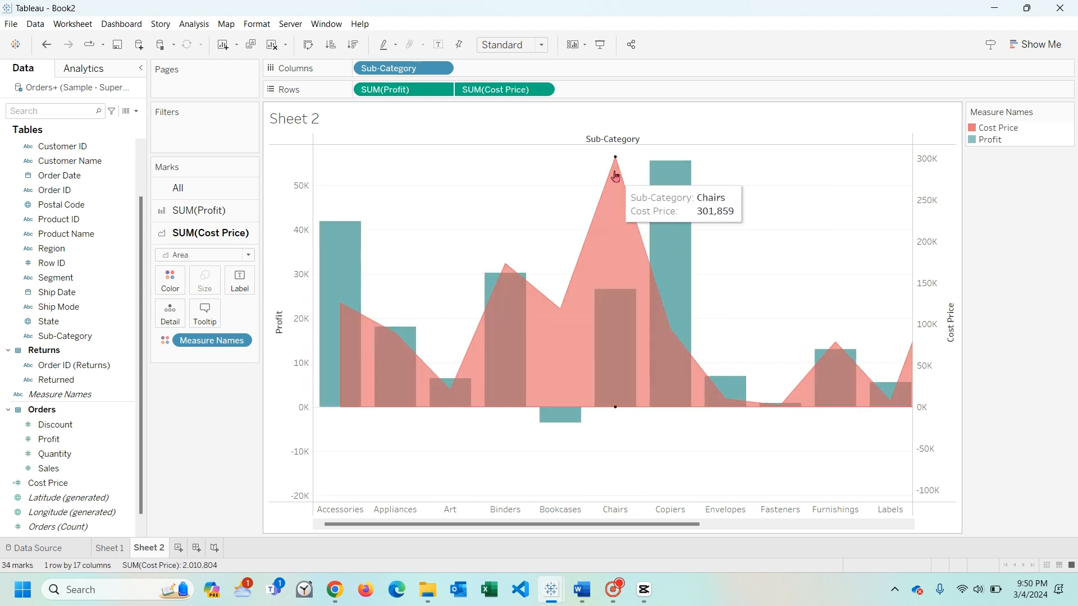